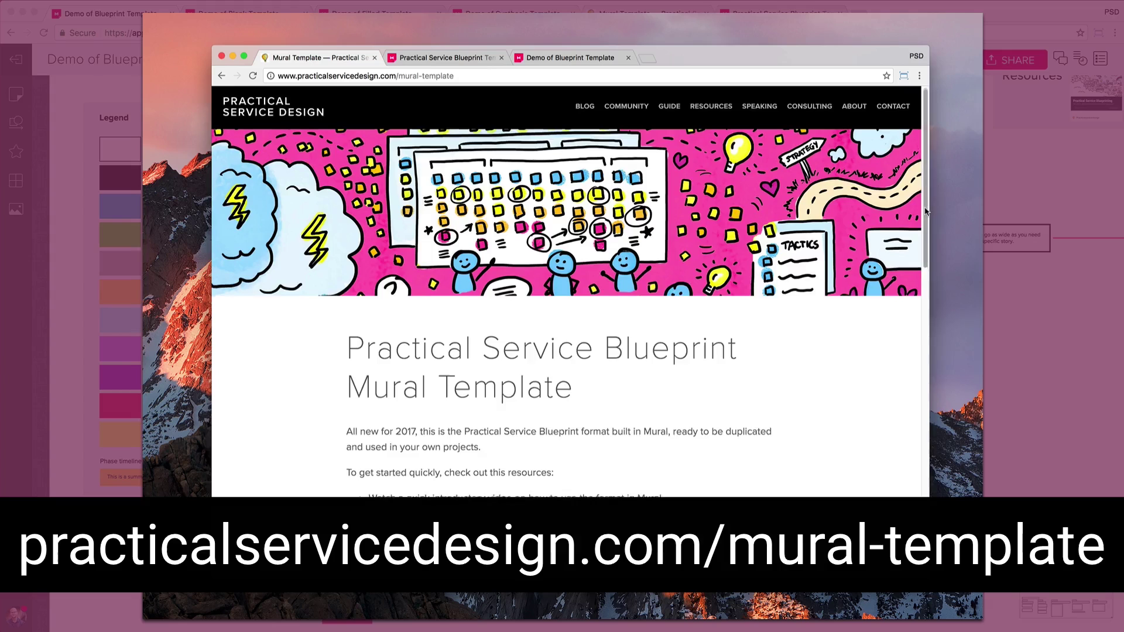
- Open the Practical Service Blueprint Template (beta) in Mural from the embedded template preview
{"action": "scroll", "coordinate": [928, 227], "scroll_direction": "down", "scroll_amount": 2}
{"action": "left_click_drag", "start_coordinate": [928, 228], "coordinate": [940, 362]}
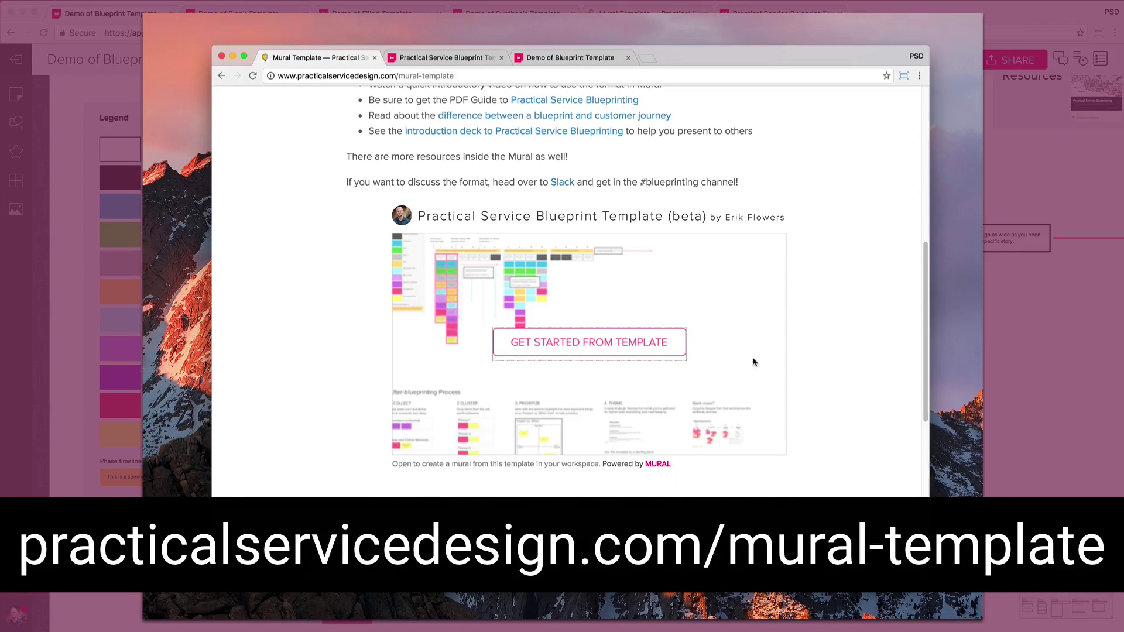
{"action": "left_click", "coordinate": [636, 339]}
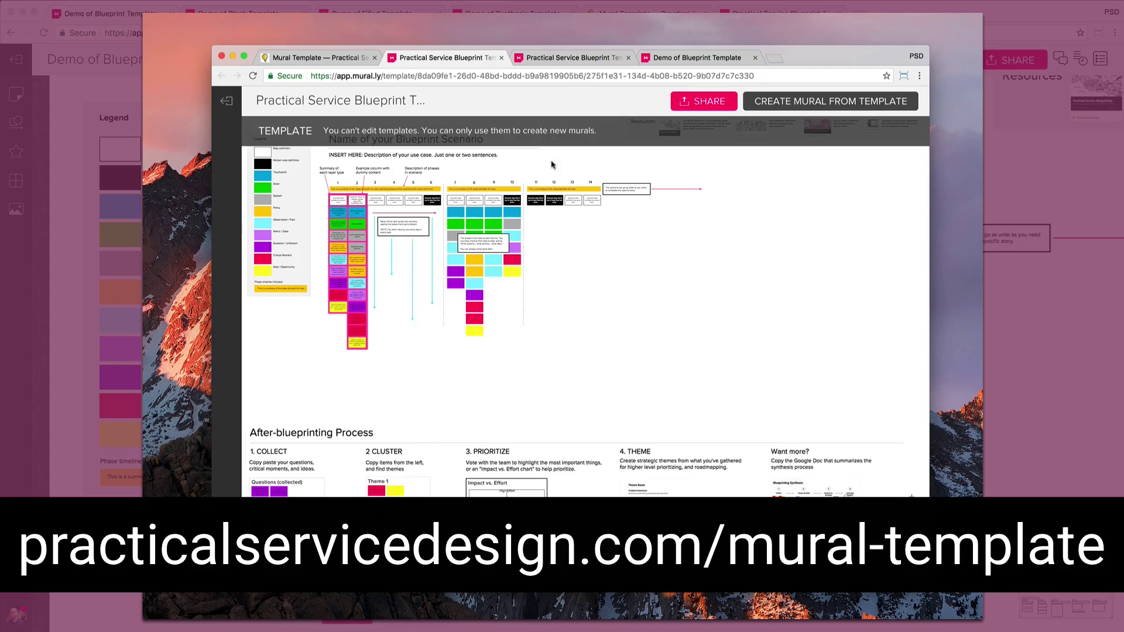
- Create a mural from the blueprint template with the default name in the Mural Demo Video room
{"action": "left_click", "coordinate": [839, 106]}
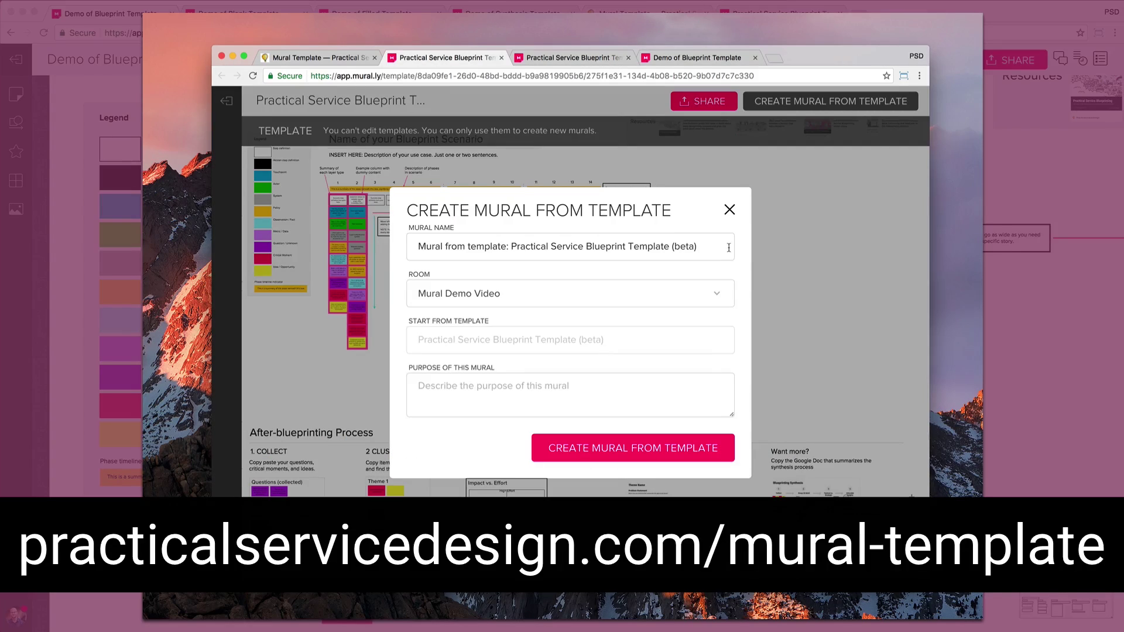
{"action": "left_click", "coordinate": [679, 448]}
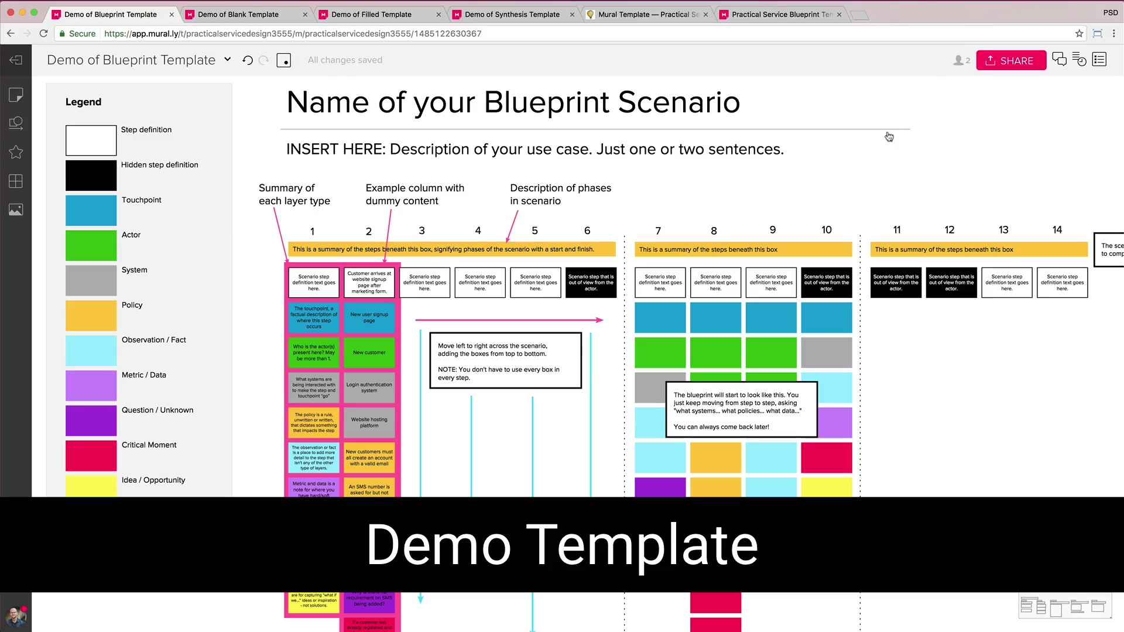
{"action": "scroll", "coordinate": [941, 118], "scroll_direction": "right", "scroll_amount": 13}
{"action": "scroll", "coordinate": [941, 117], "scroll_direction": "up", "scroll_amount": 4}
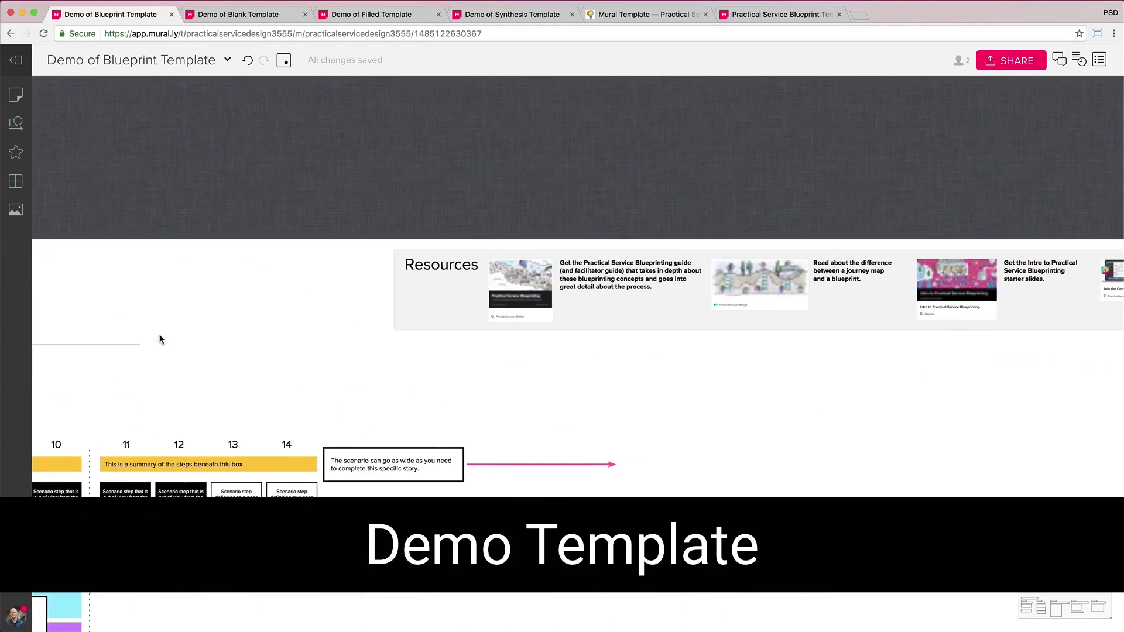
{"action": "left_click_drag", "start_coordinate": [860, 345], "coordinate": [685, 301]}
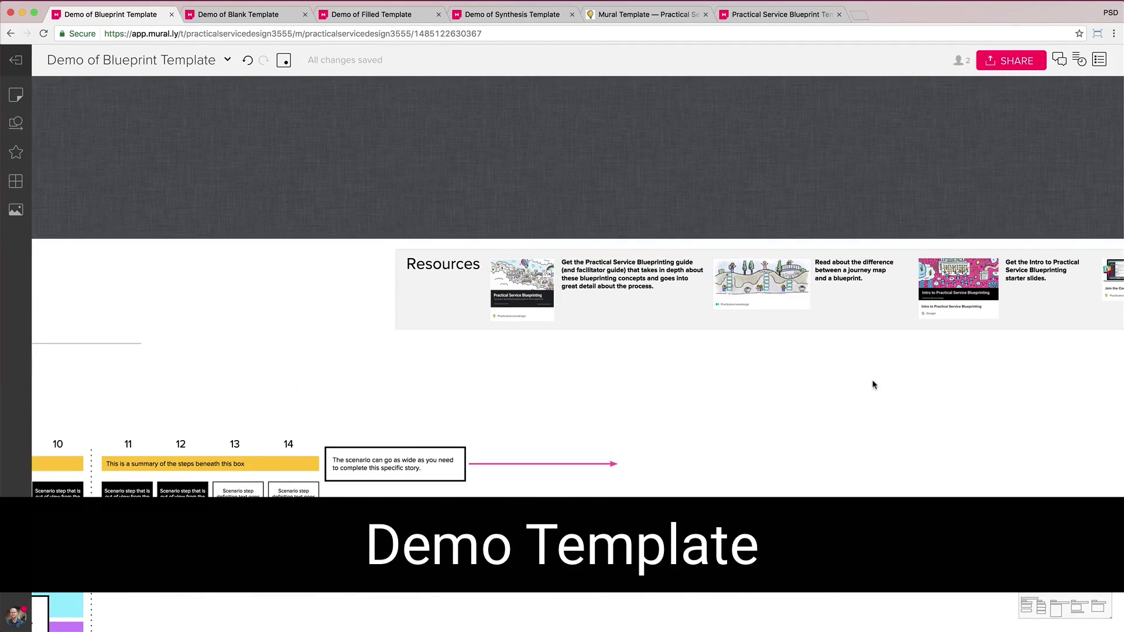
{"action": "scroll", "coordinate": [738, 365], "scroll_direction": "right", "scroll_amount": 3}
{"action": "scroll", "coordinate": [738, 365], "scroll_direction": "down", "scroll_amount": 1}
{"action": "scroll", "coordinate": [737, 365], "scroll_direction": "right", "scroll_amount": 3}
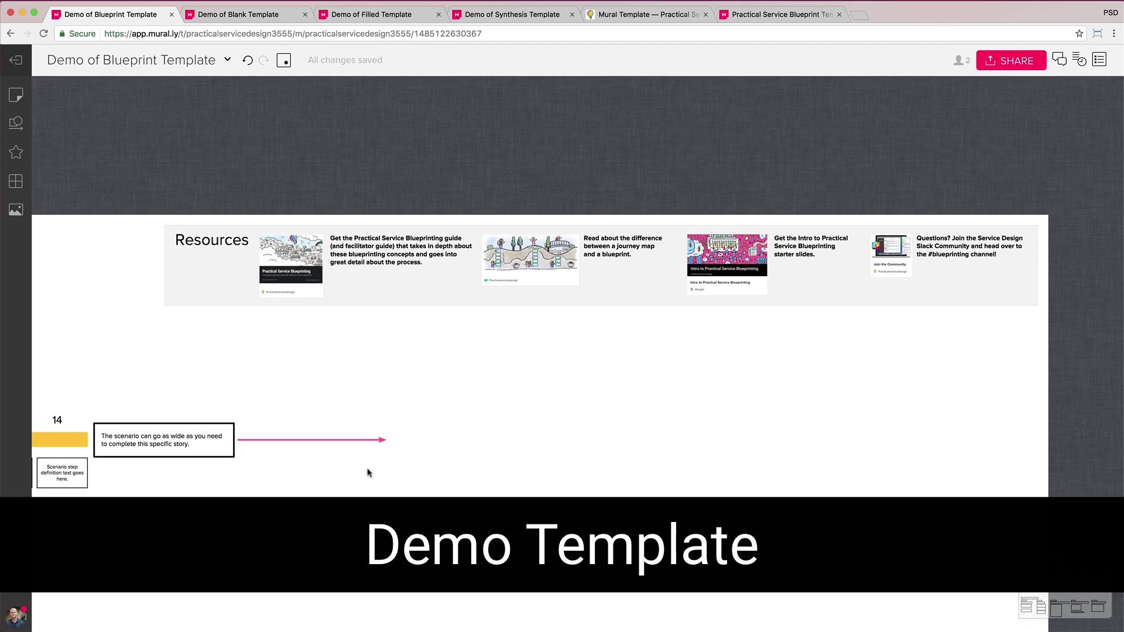
{"action": "left_click_drag", "start_coordinate": [370, 474], "coordinate": [591, 412]}
{"action": "scroll", "coordinate": [590, 412], "scroll_direction": "left", "scroll_amount": 5}
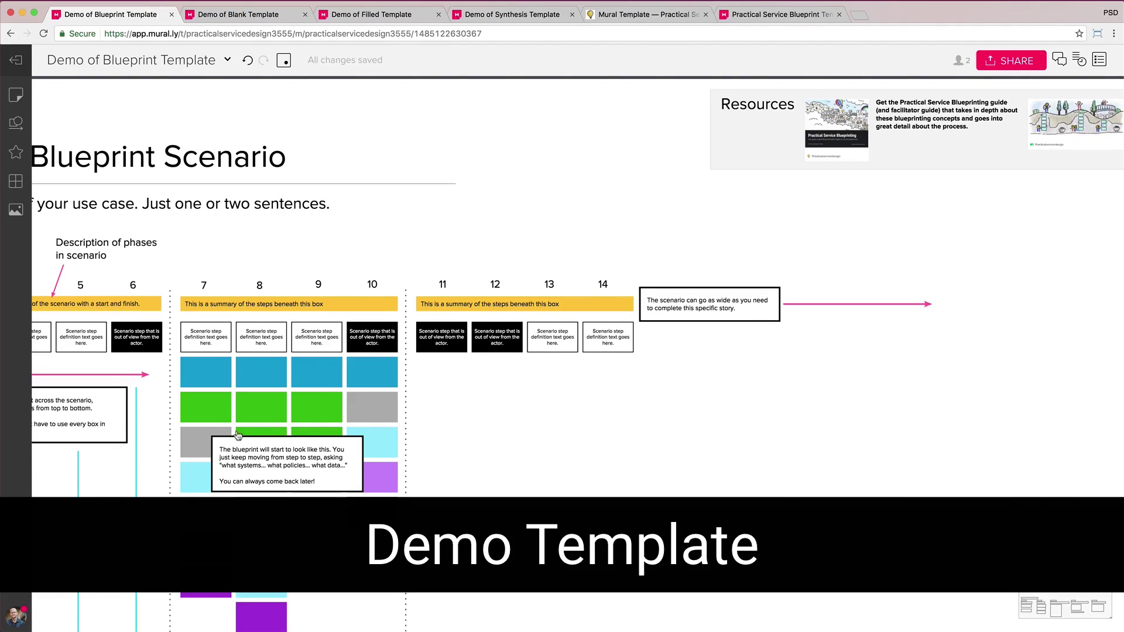
{"action": "scroll", "coordinate": [484, 314], "scroll_direction": "left", "scroll_amount": 5}
{"action": "scroll", "coordinate": [483, 315], "scroll_direction": "up", "scroll_amount": 3}
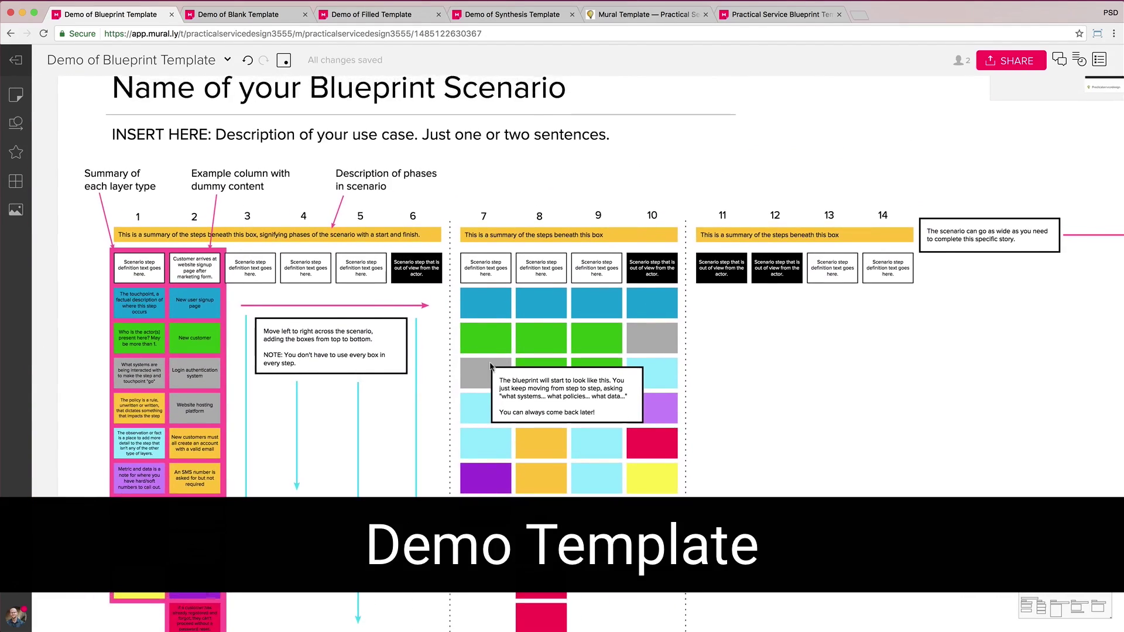
{"action": "scroll", "coordinate": [585, 328], "scroll_direction": "left", "scroll_amount": 5}
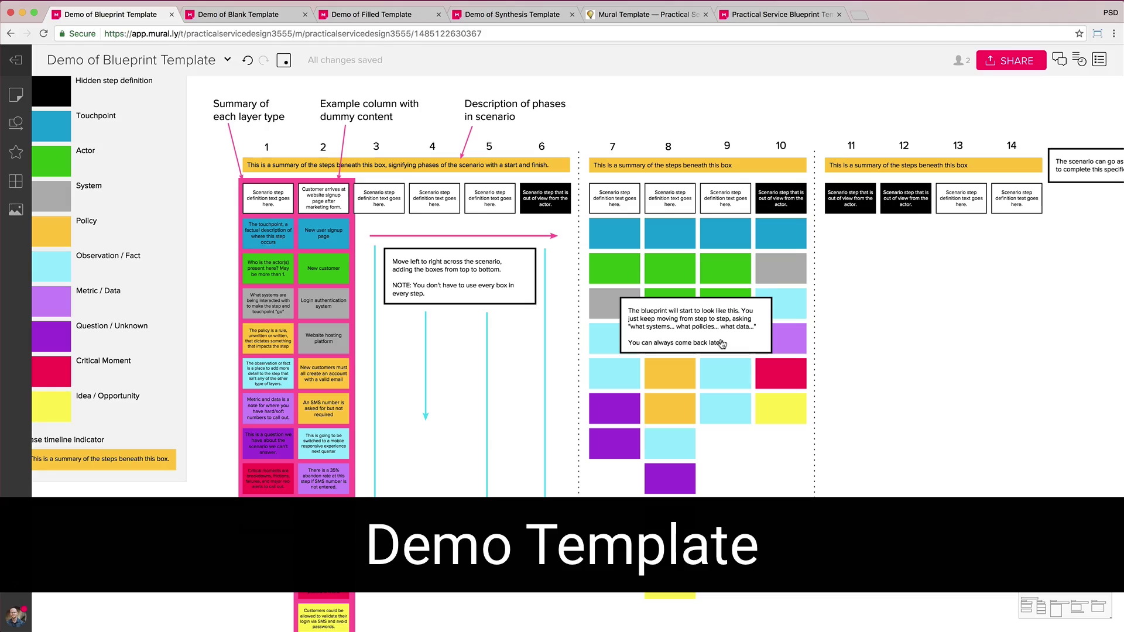
{"action": "key", "text": "Left"}
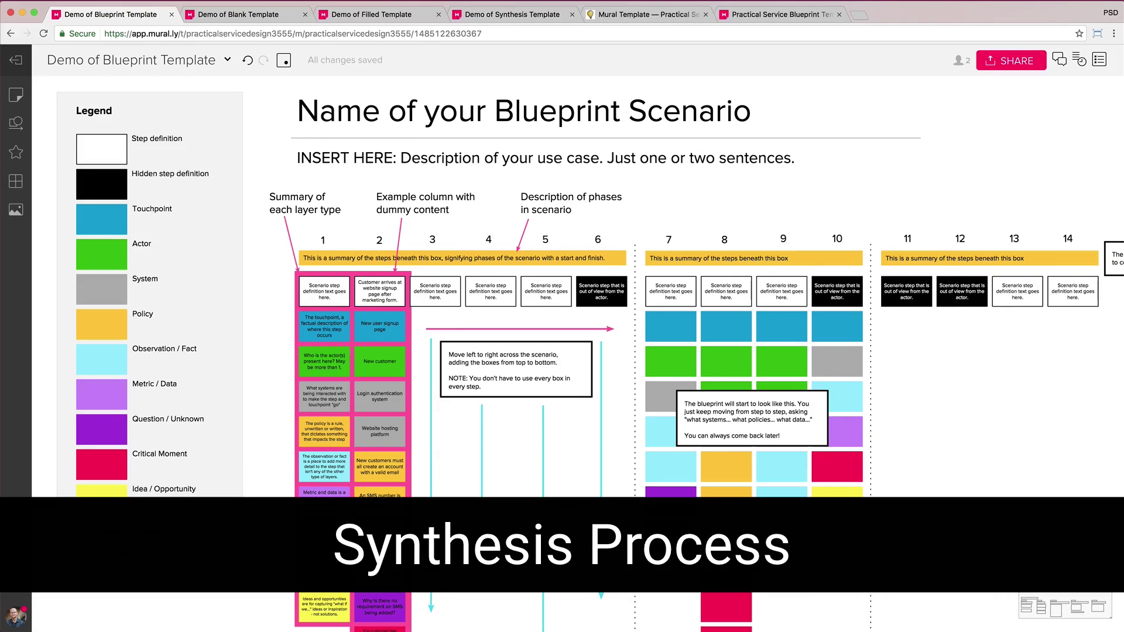
- Step through the After-blueprinting Process and PRIORITIZE/THEME sections, then move to the blank template board
{"action": "key", "text": "Right"}
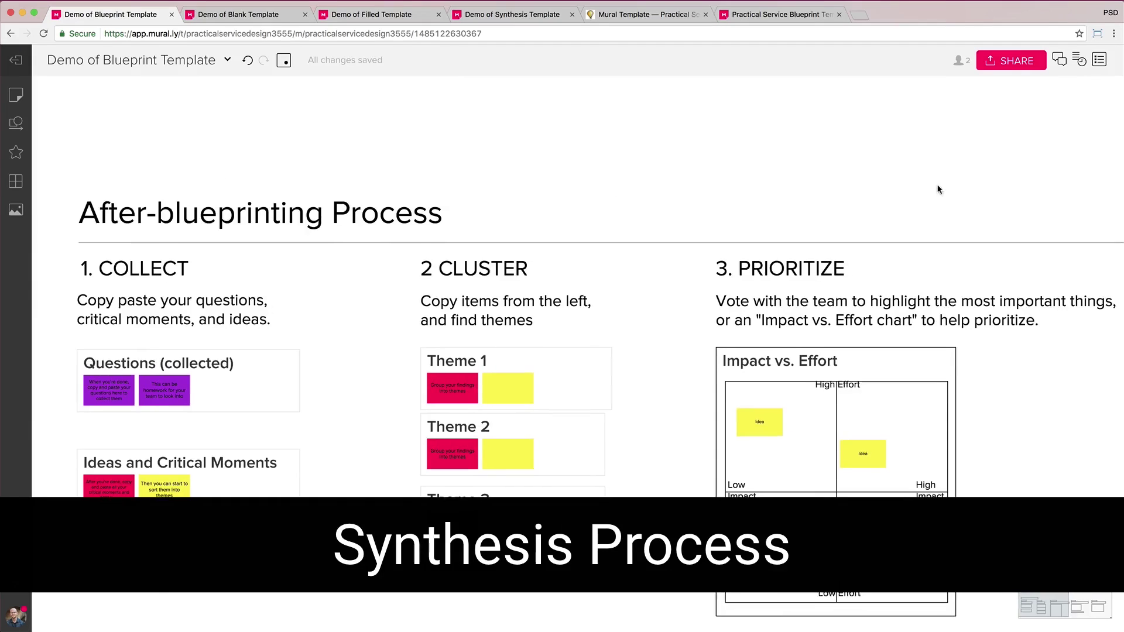
{"action": "key", "text": "Right"}
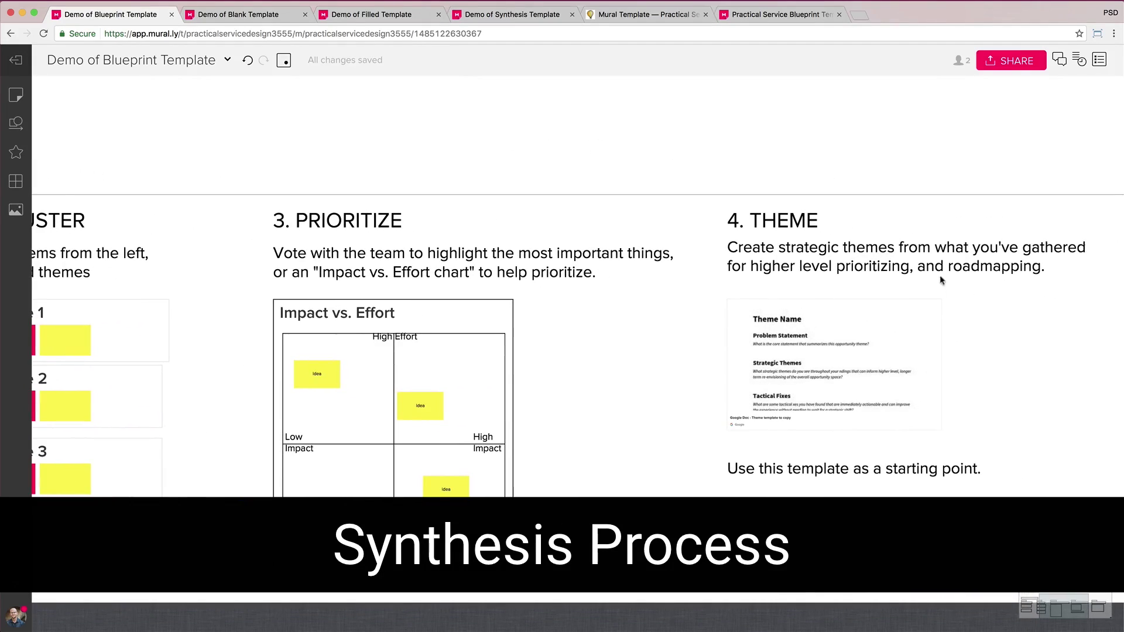
{"action": "scroll", "coordinate": [822, 298], "scroll_direction": "down", "scroll_amount": 3}
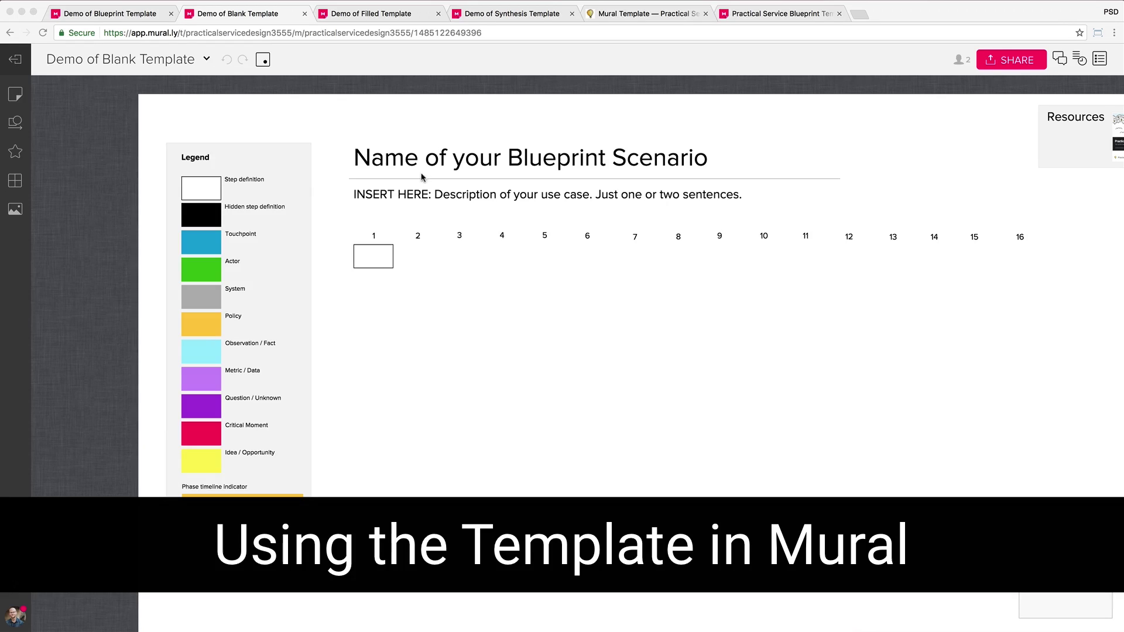
- Retitle the blueprint 'New PSD Community Member Signup' and edit its use-case description
{"action": "double_click", "coordinate": [470, 159]}
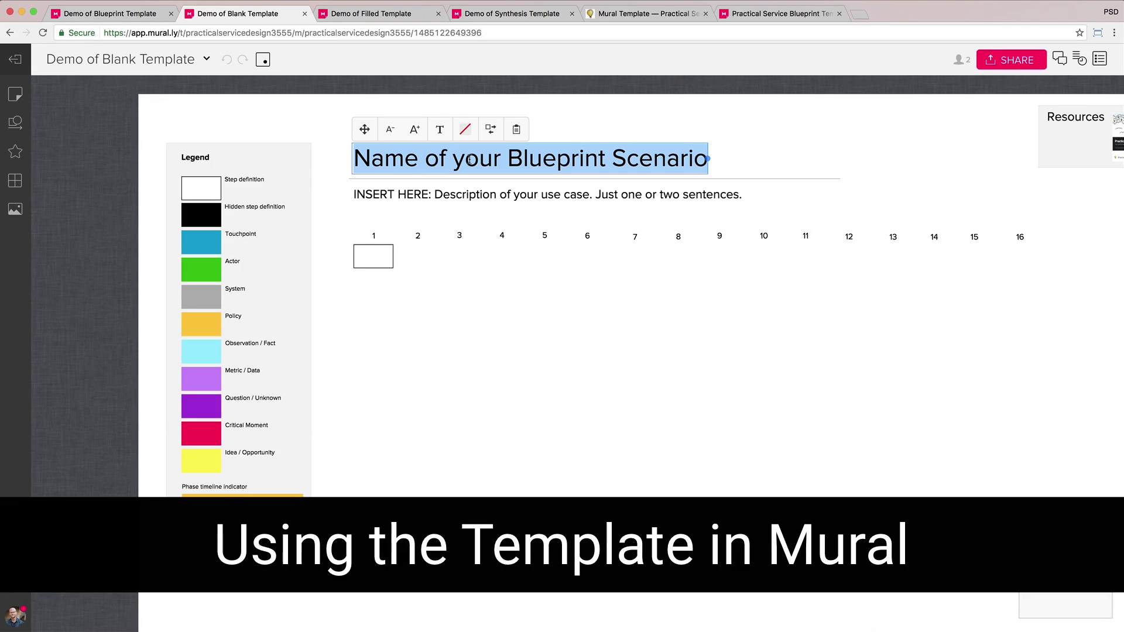
{"action": "type", "text": "New PS"}
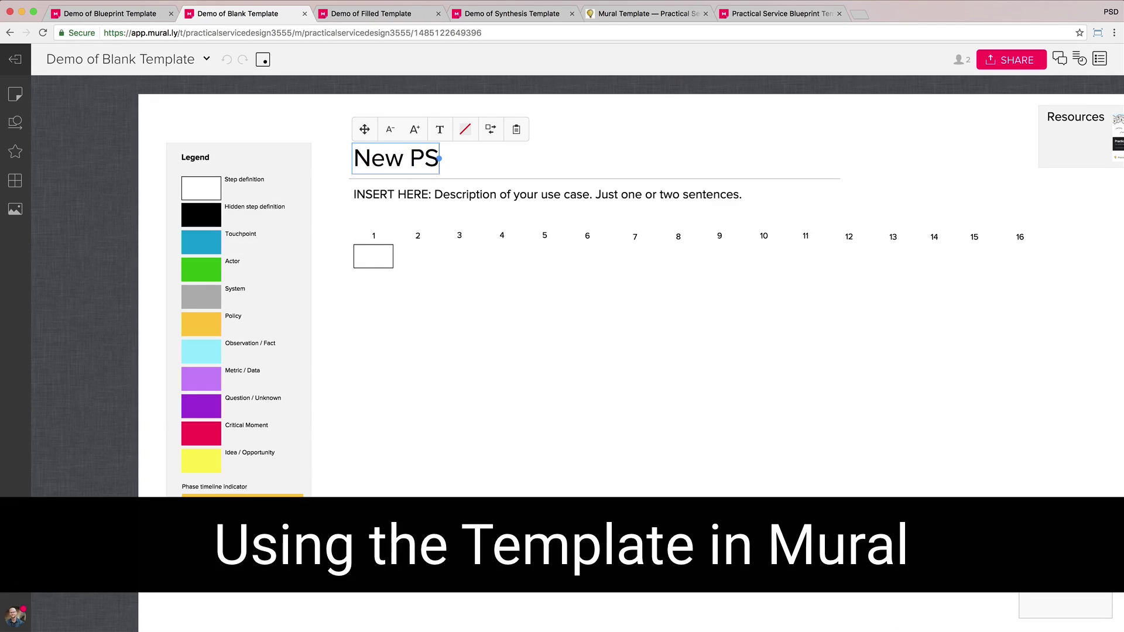
{"action": "type", "text": "D Communi"}
{"action": "key", "text": "BackSpace"}
{"action": "key", "text": "BackSpace"}
{"action": "type", "text": "u"}
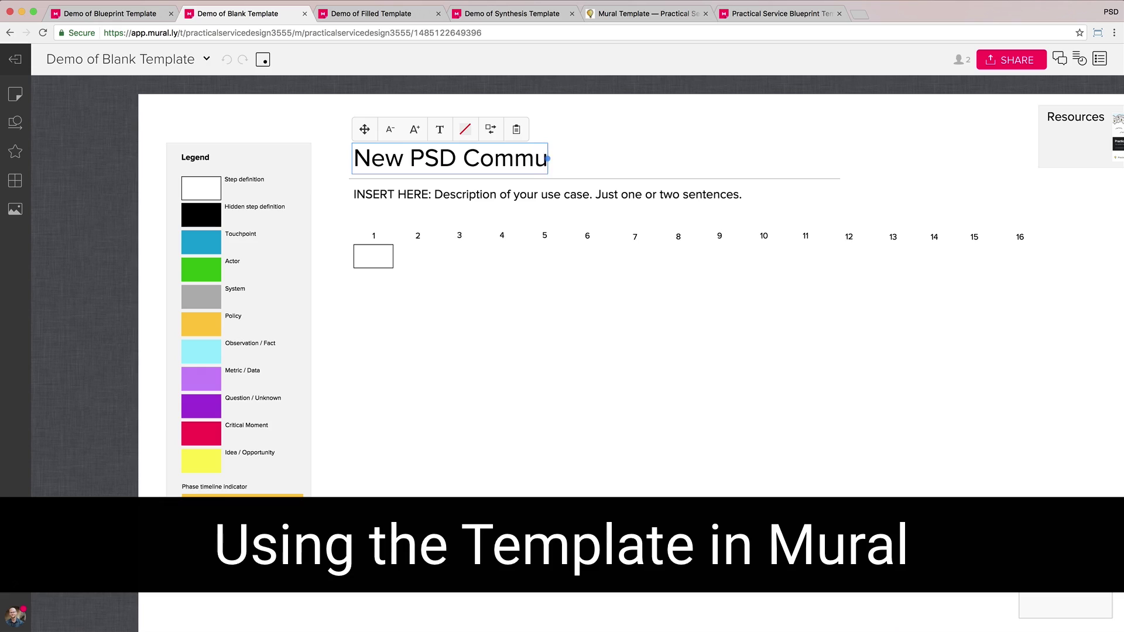
{"action": "type", "text": "nity Member Signup"}
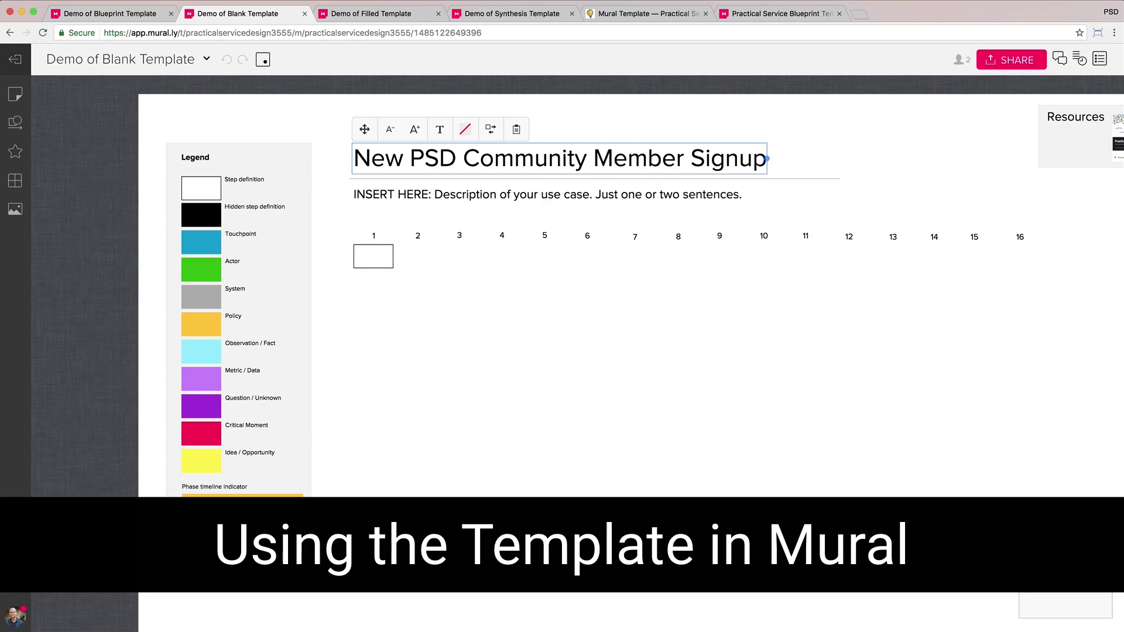
{"action": "key", "text": "Return"}
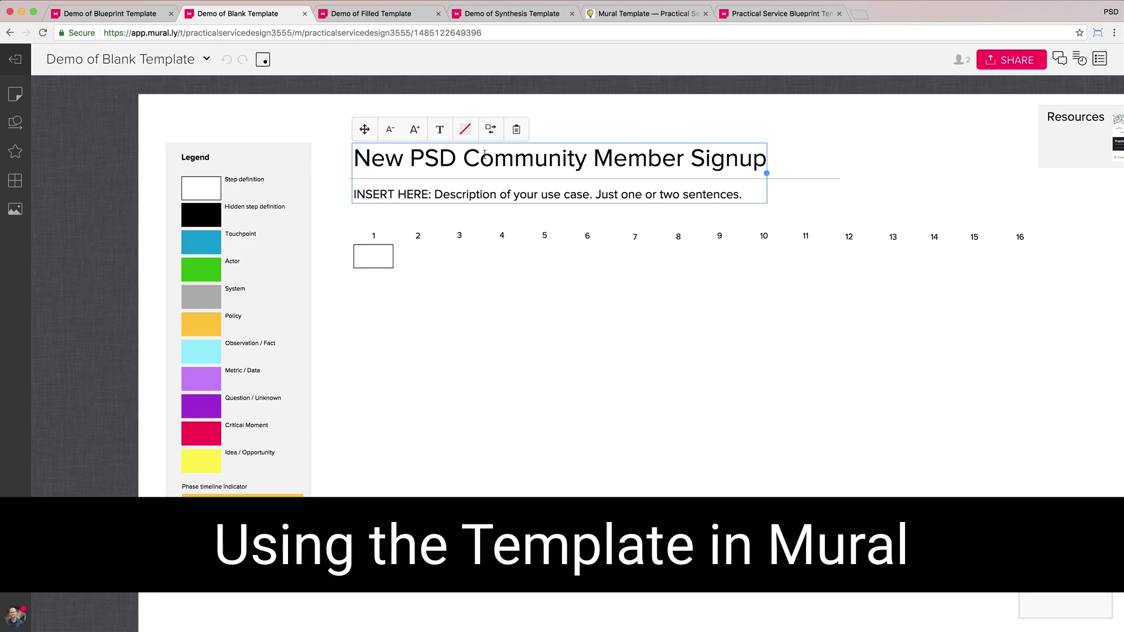
{"action": "left_click", "coordinate": [488, 193]}
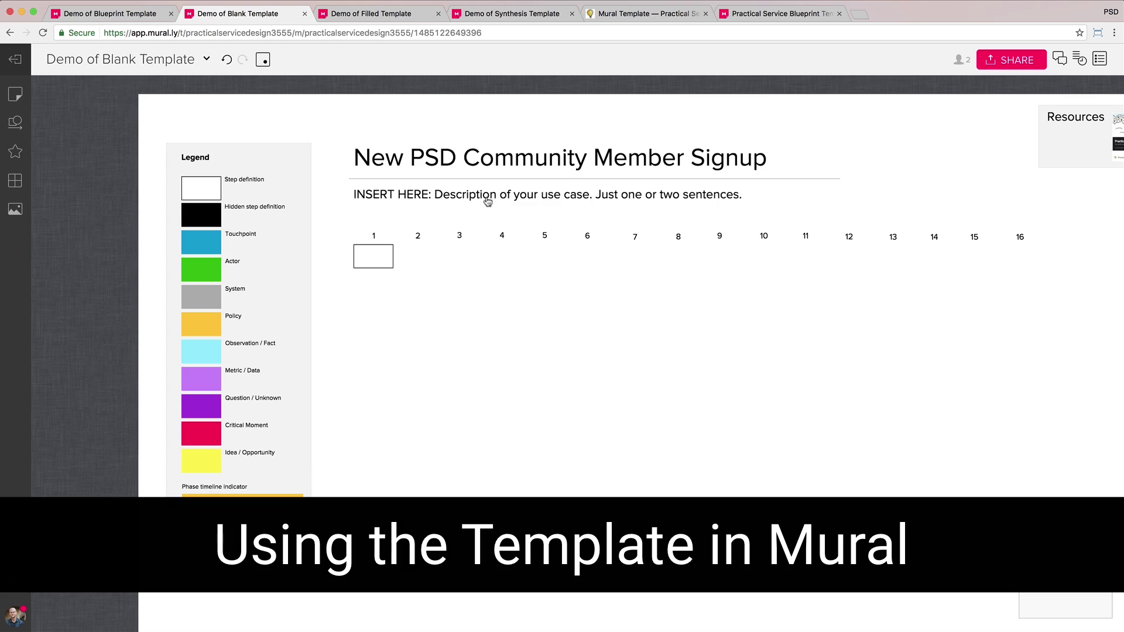
{"action": "double_click", "coordinate": [489, 196]}
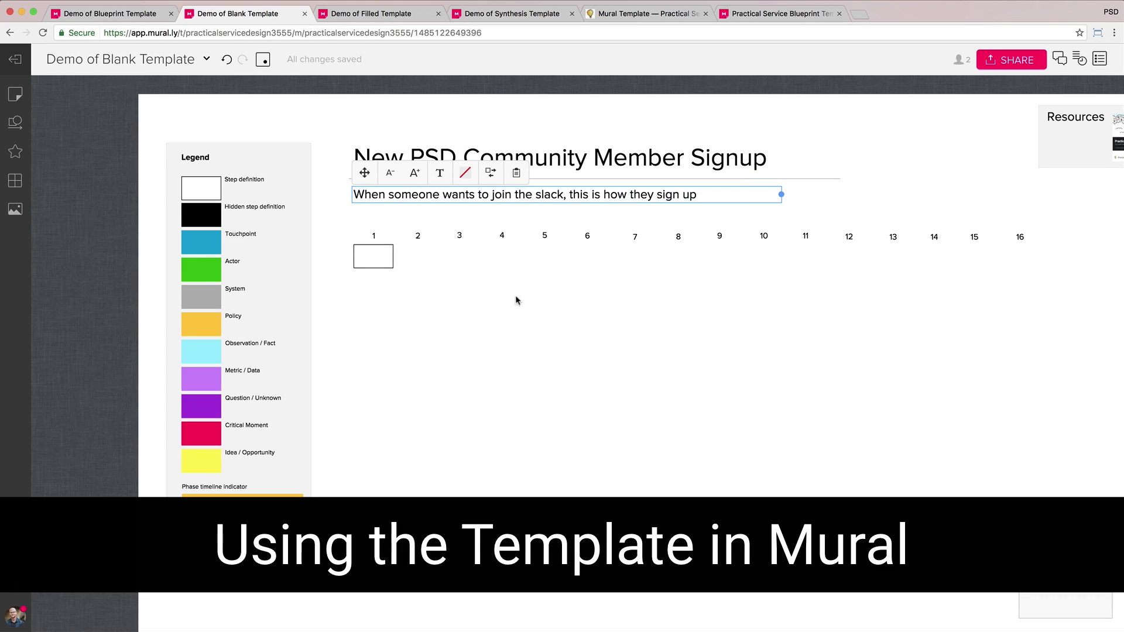
{"action": "left_click", "coordinate": [512, 316]}
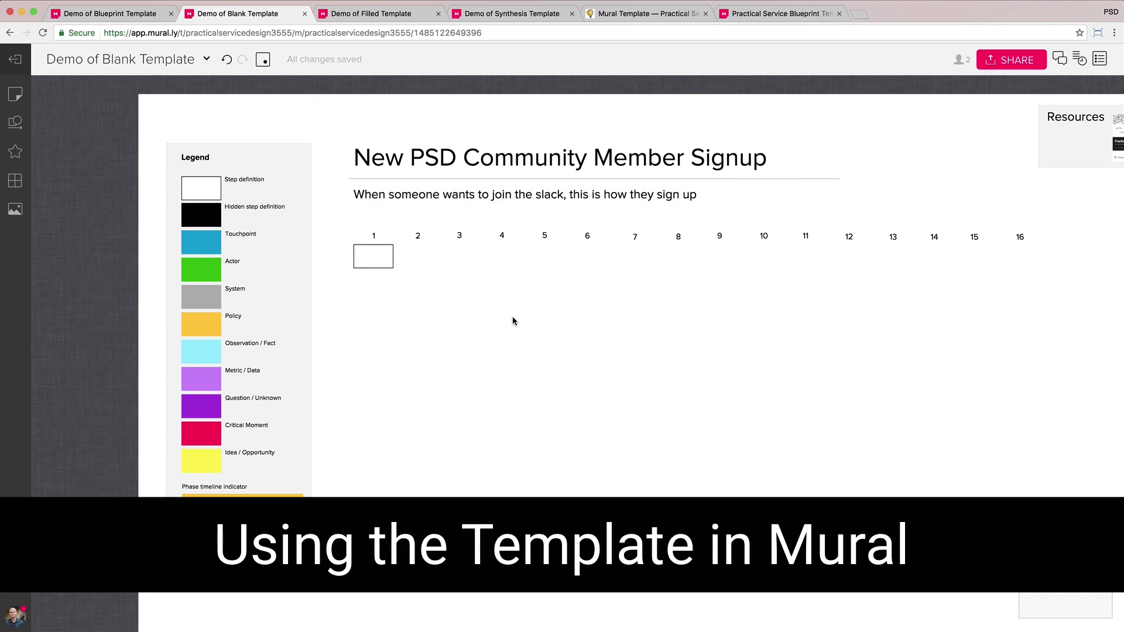
- Label step 1's box 'Step 1 info.' and copy it under step 2, deleting an extra copy
{"action": "double_click", "coordinate": [376, 258]}
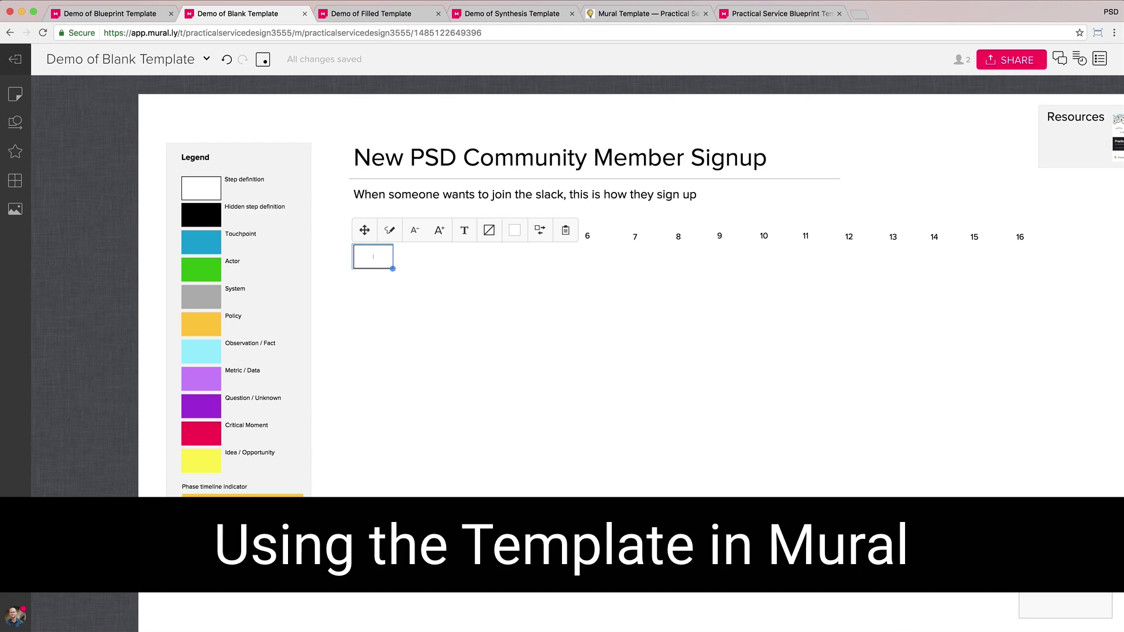
{"action": "type", "text": "Step 1 info."}
{"action": "left_click", "coordinate": [451, 342]}
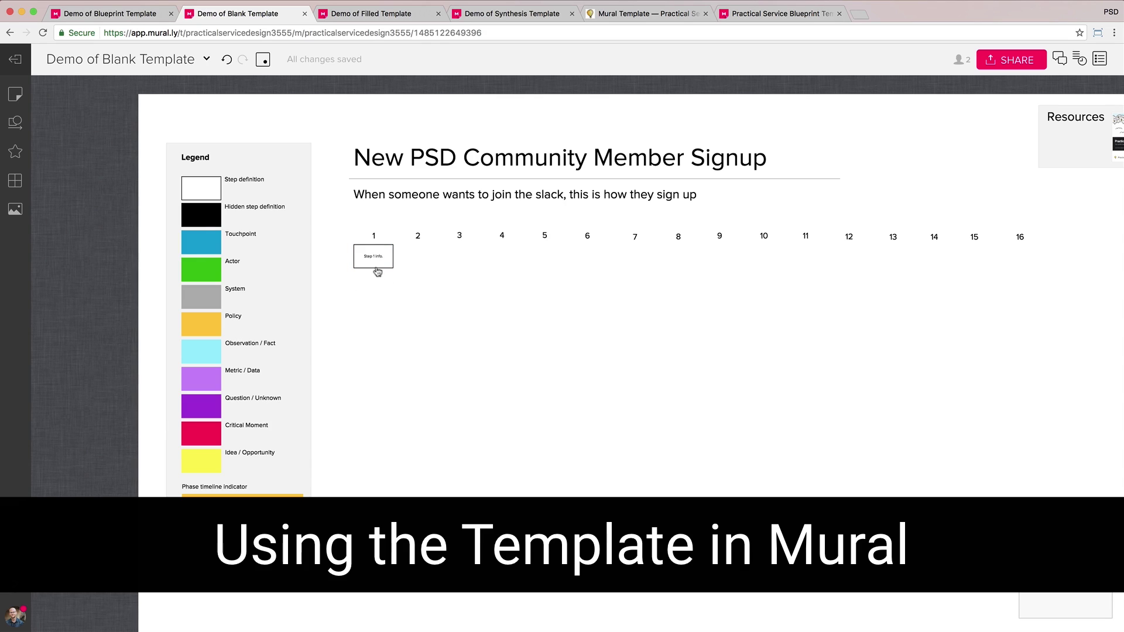
{"action": "left_click_drag", "start_coordinate": [376, 269], "coordinate": [421, 269]}
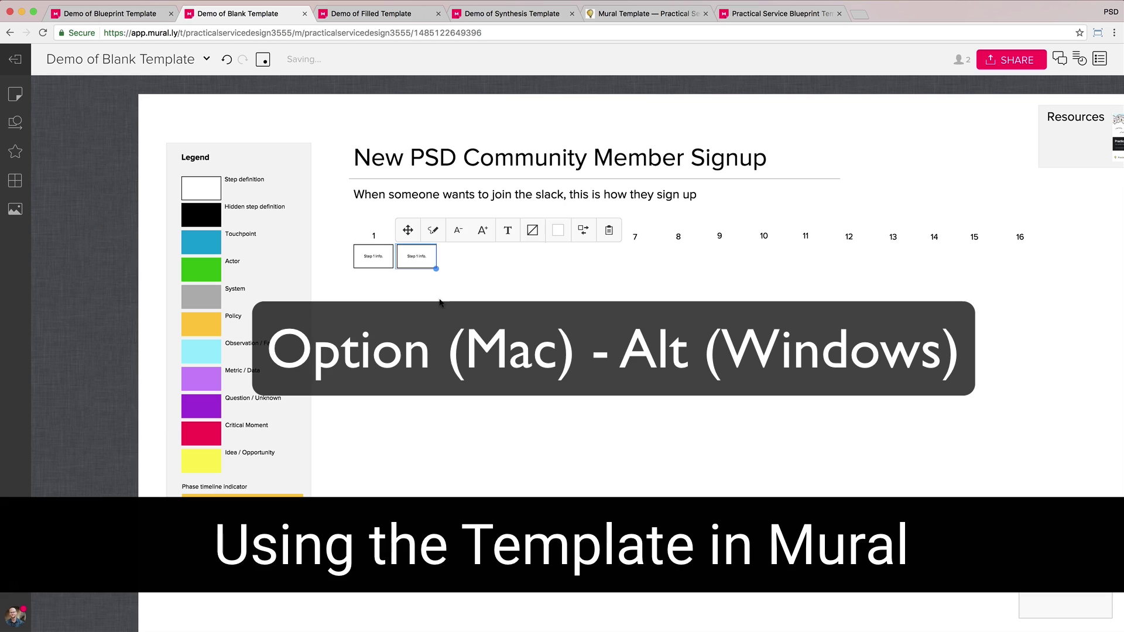
{"action": "left_click", "coordinate": [427, 284]}
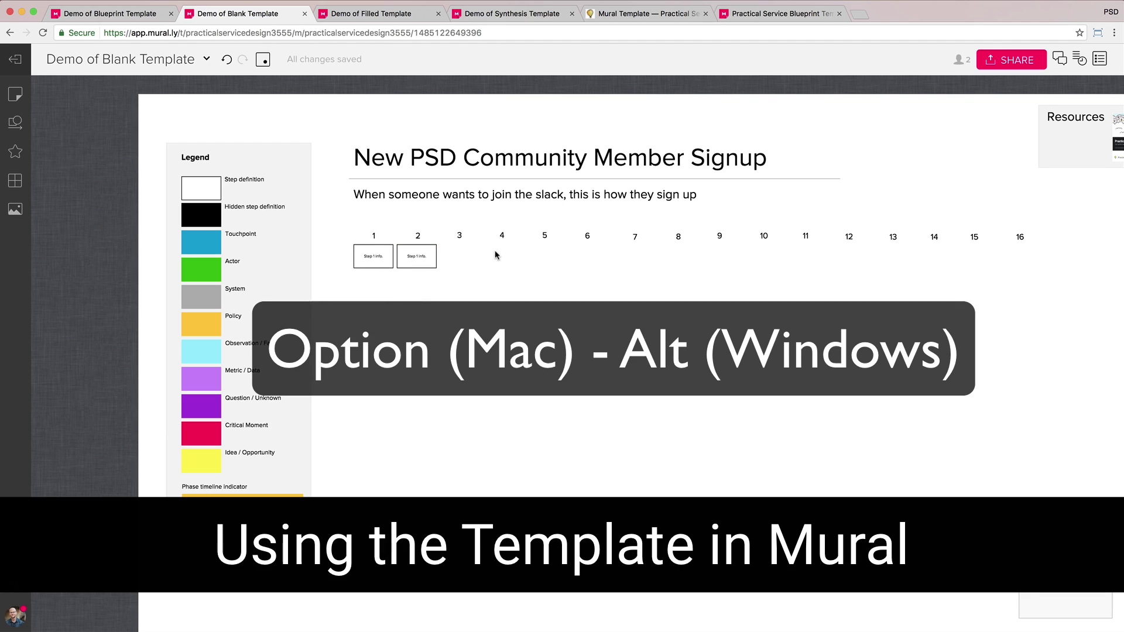
{"action": "left_click", "coordinate": [426, 263]}
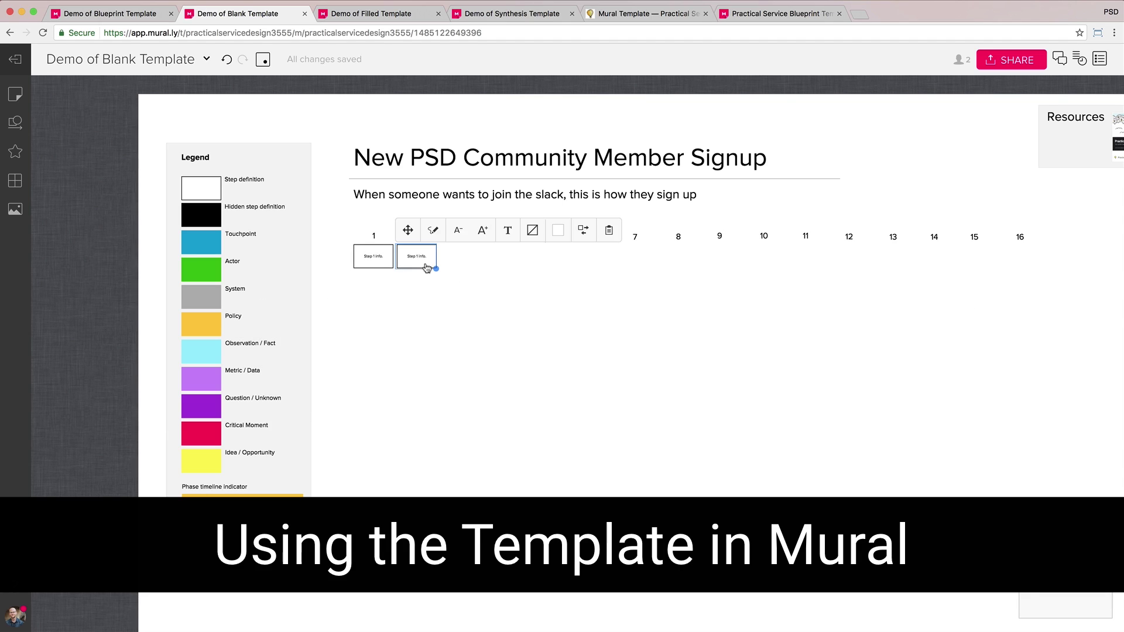
{"action": "key", "text": "Delete"}
{"action": "left_click", "coordinate": [383, 266]}
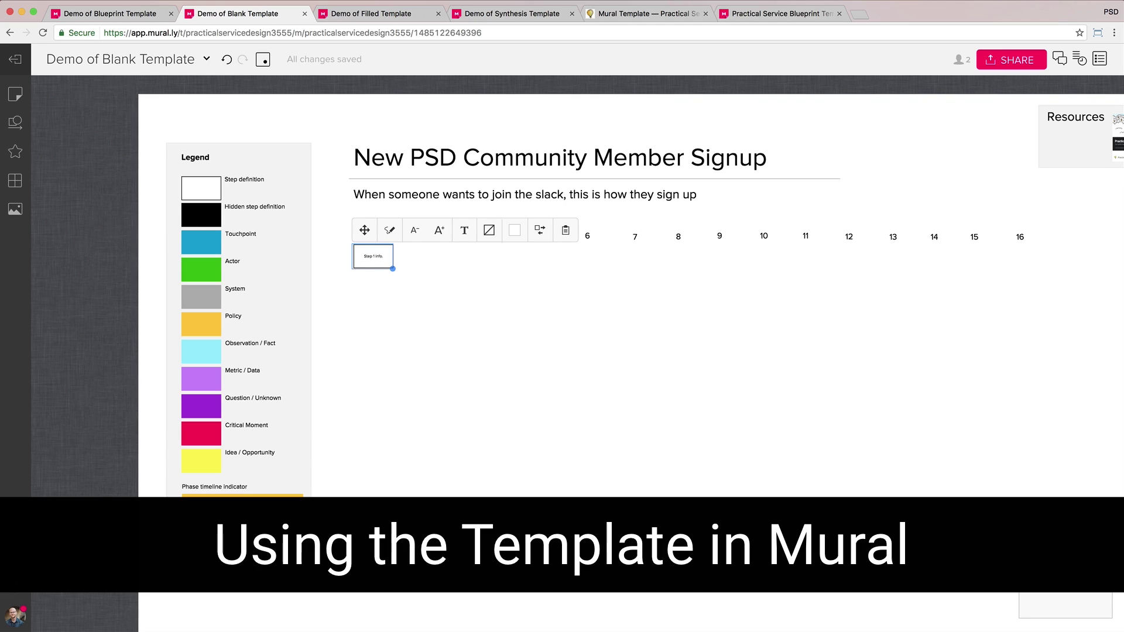
{"action": "left_click_drag", "start_coordinate": [384, 264], "coordinate": [427, 264]}
{"action": "left_click", "coordinate": [472, 316]}
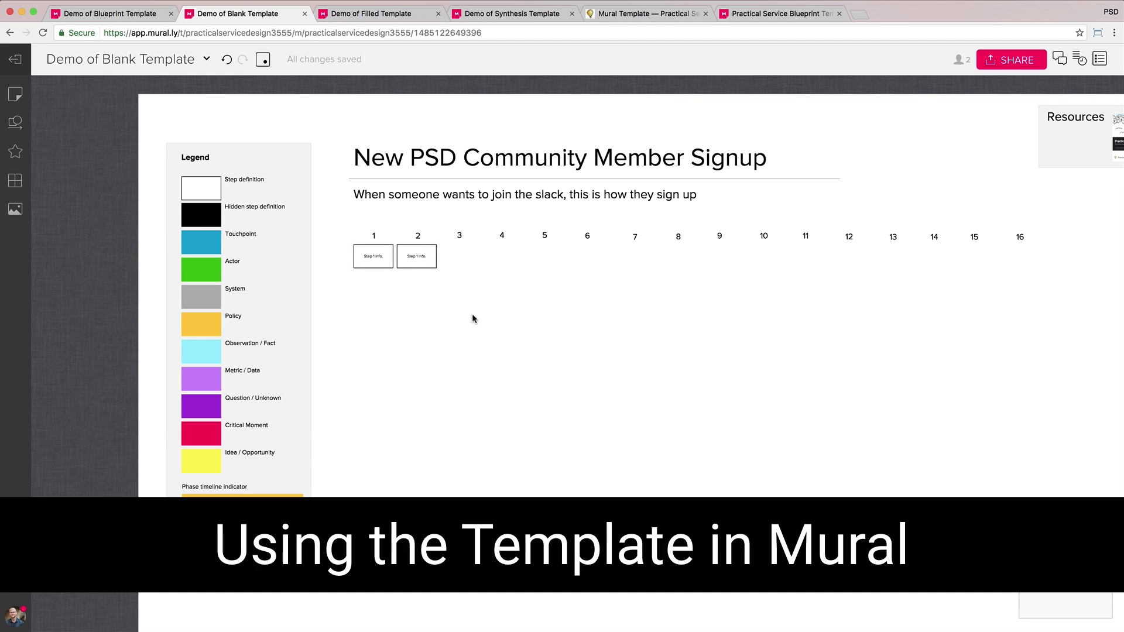
- Label step 2's box 'Step 2 Info' and duplicate it under step 3 as 'Step 3'
{"action": "left_click", "coordinate": [421, 261]}
{"action": "double_click", "coordinate": [421, 262]}
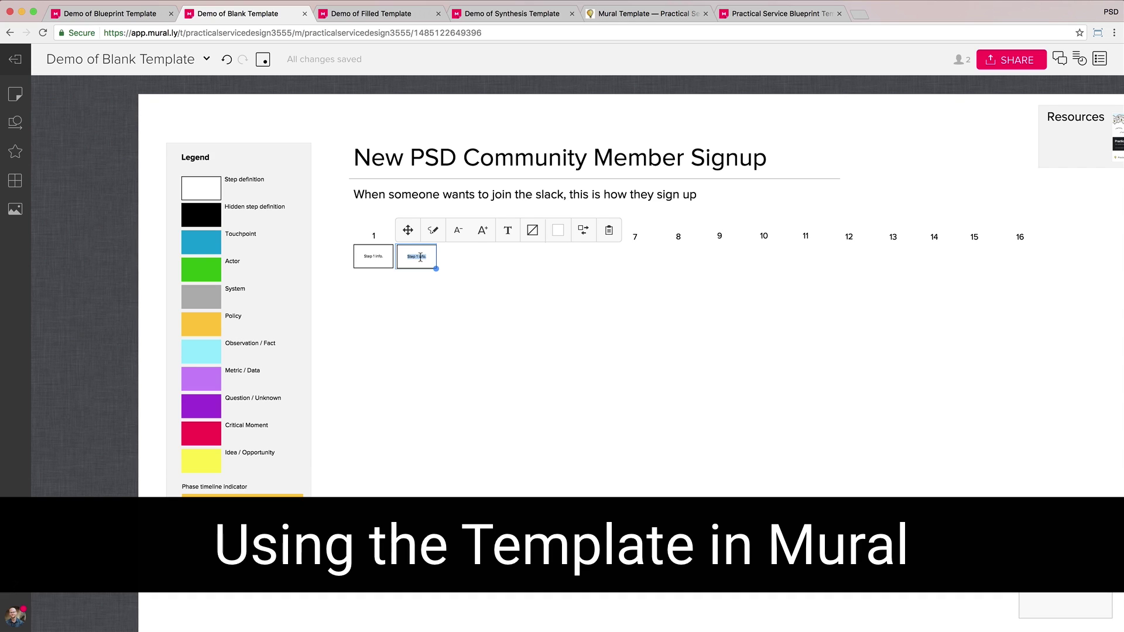
{"action": "type", "text": "Step 2 Info"}
{"action": "key", "text": "super+d"}
{"action": "double_click", "coordinate": [462, 261]}
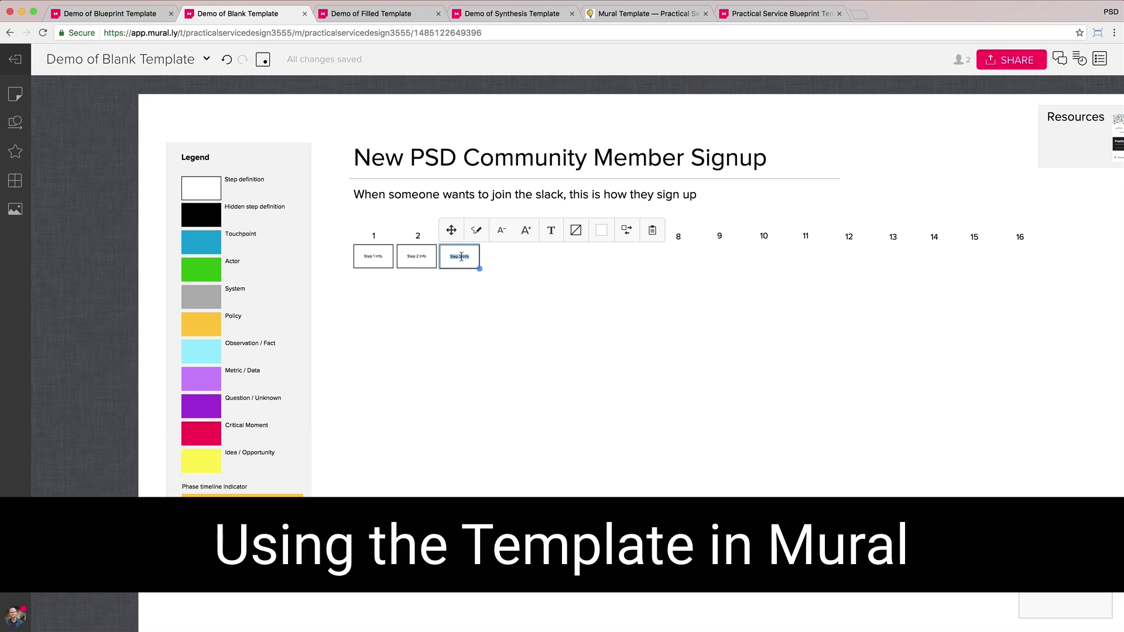
{"action": "type", "text": "Step 3"}
{"action": "left_click", "coordinate": [468, 304]}
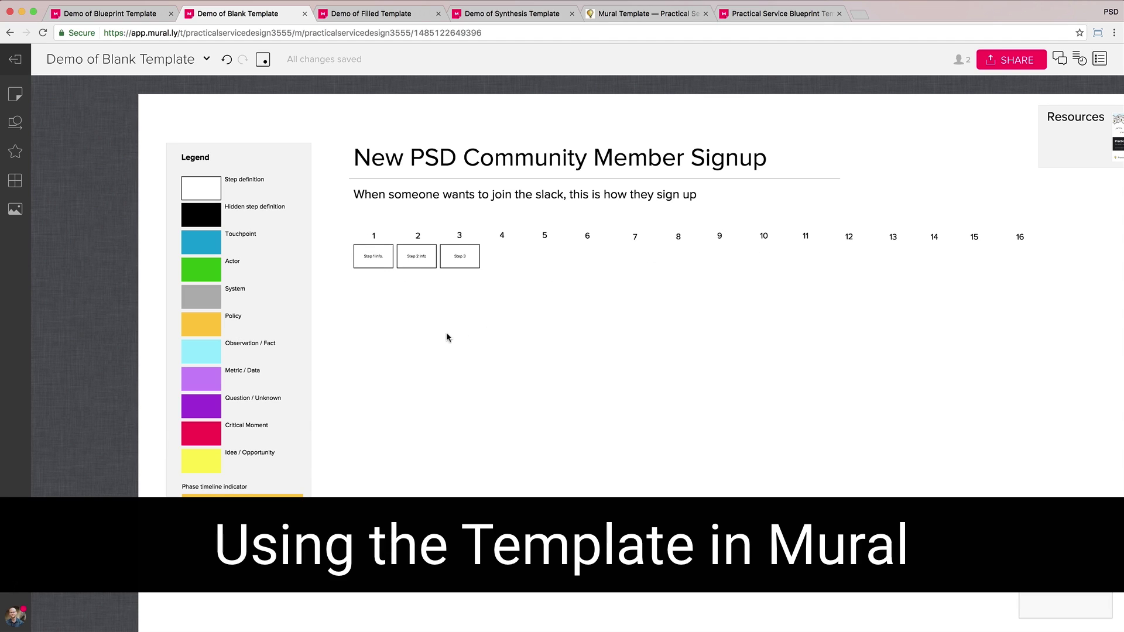
- Add blank Step definition boxes from the Legend under steps 4 and 5, undoing one under step 6
{"action": "left_click", "coordinate": [201, 190]}
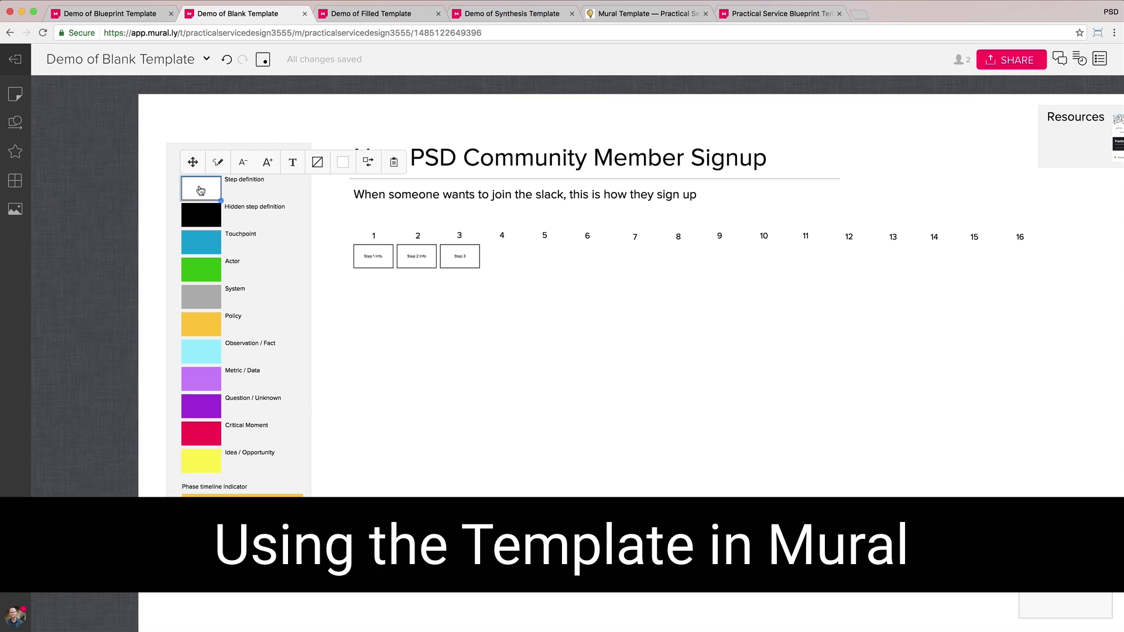
{"action": "left_click_drag", "start_coordinate": [199, 192], "coordinate": [502, 252]}
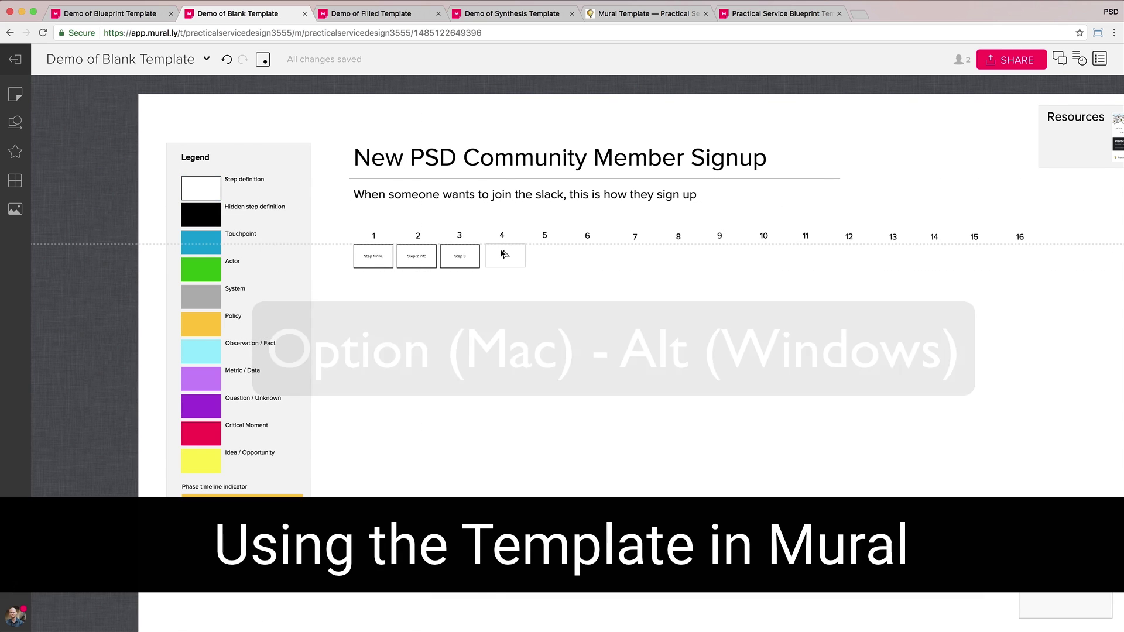
{"action": "left_click", "coordinate": [515, 254]}
{"action": "left_click", "coordinate": [557, 304]}
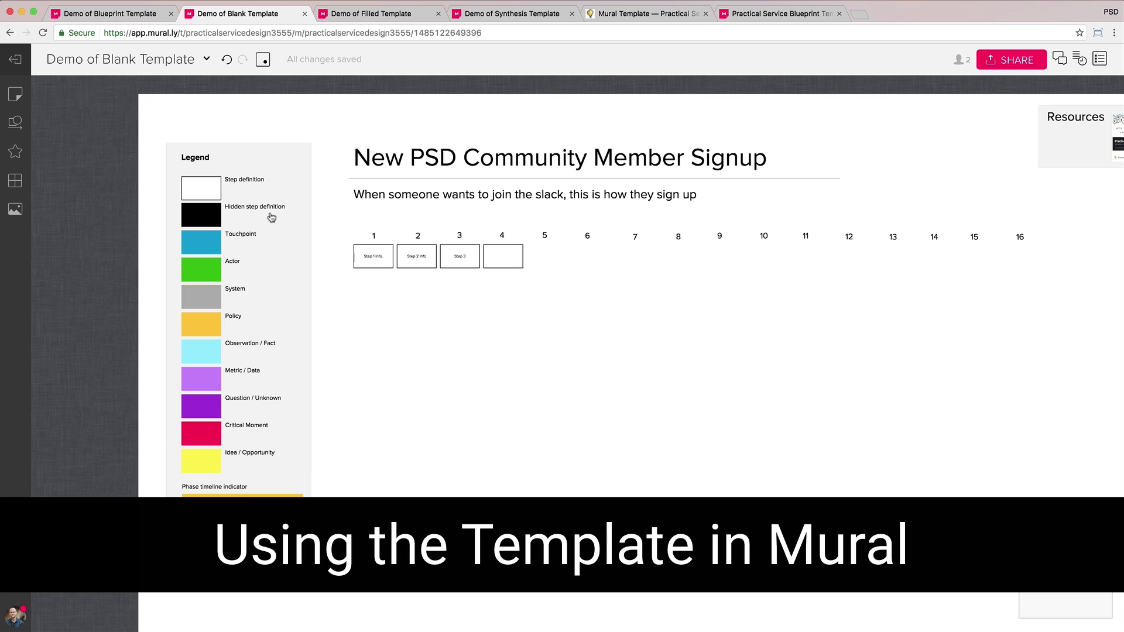
{"action": "left_click_drag", "start_coordinate": [220, 197], "coordinate": [562, 263]}
{"action": "left_click", "coordinate": [564, 309]}
{"action": "left_click_drag", "start_coordinate": [205, 194], "coordinate": [593, 263]}
{"action": "left_click", "coordinate": [633, 327]}
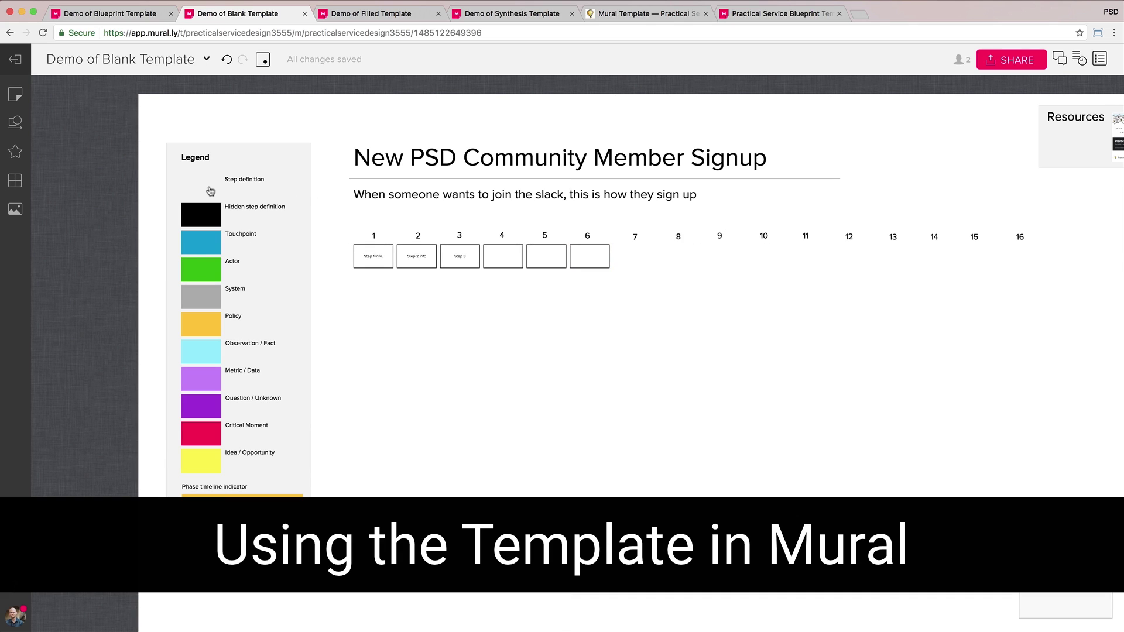
{"action": "key", "text": "super+z"}
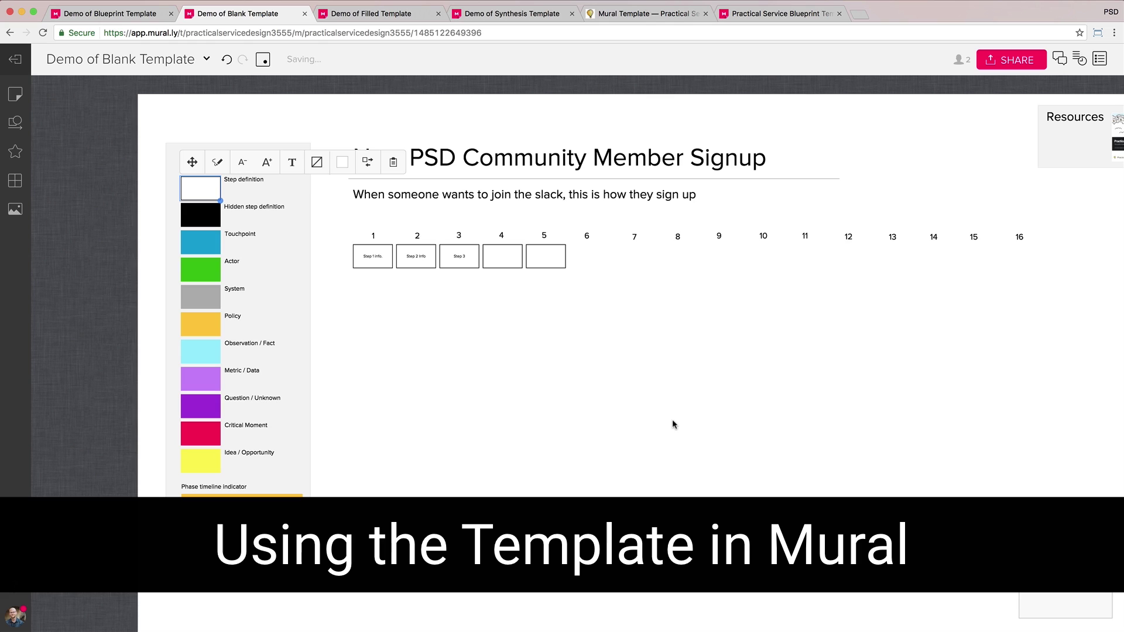
{"action": "left_click", "coordinate": [501, 324]}
- Stack Touchpoint, Actor and Policy swatches under step 1
{"action": "left_click_drag", "start_coordinate": [205, 247], "coordinate": [384, 285]}
{"action": "left_click_drag", "start_coordinate": [195, 272], "coordinate": [374, 316]}
{"action": "left_click_drag", "start_coordinate": [205, 328], "coordinate": [391, 342]}
- Add System, Observation, Critical Moment and a second Actor swatch to step 1's column
{"action": "left_click", "coordinate": [385, 381]}
{"action": "left_click", "coordinate": [375, 286]}
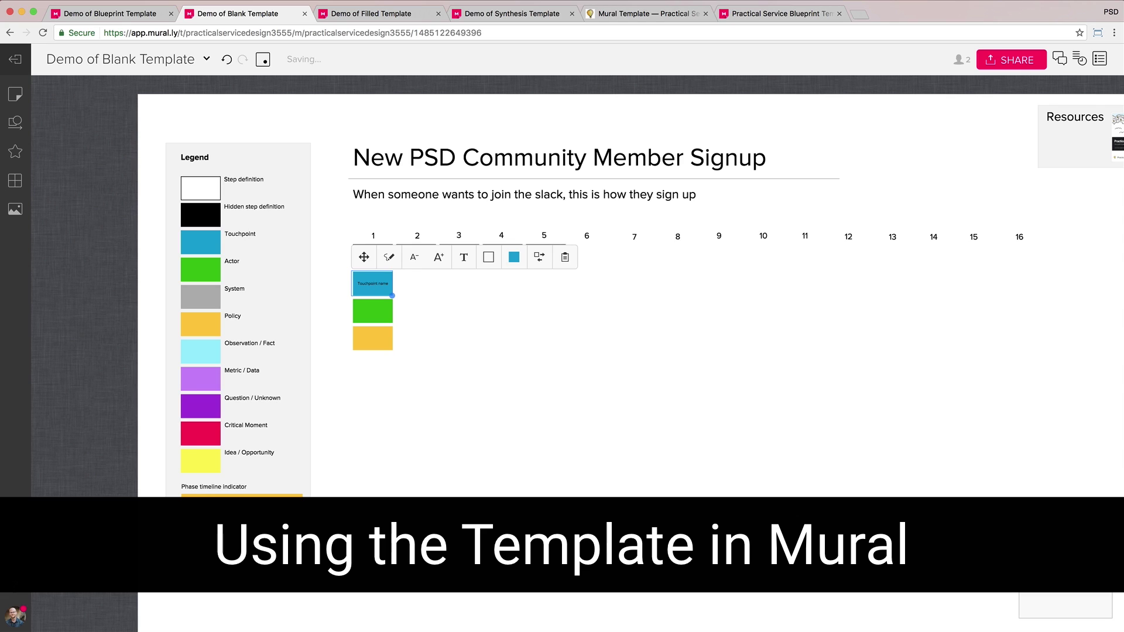
{"action": "left_click", "coordinate": [458, 317]}
{"action": "left_click_drag", "start_coordinate": [195, 303], "coordinate": [373, 364]}
{"action": "left_click", "coordinate": [200, 335]}
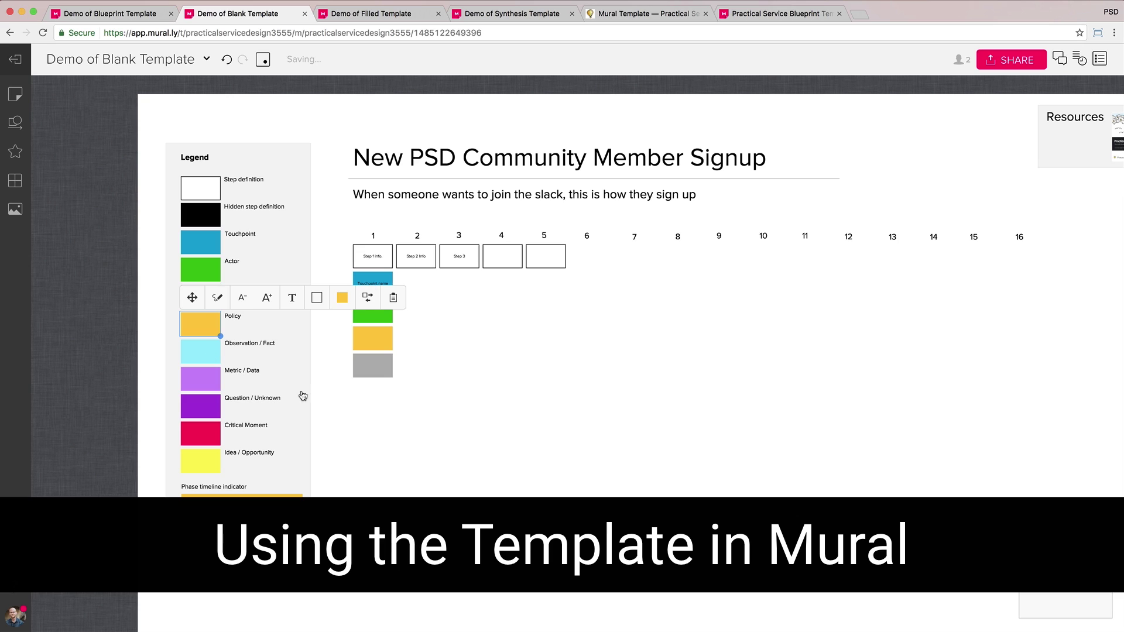
{"action": "left_click_drag", "start_coordinate": [205, 351], "coordinate": [379, 394]}
{"action": "left_click", "coordinate": [483, 467]}
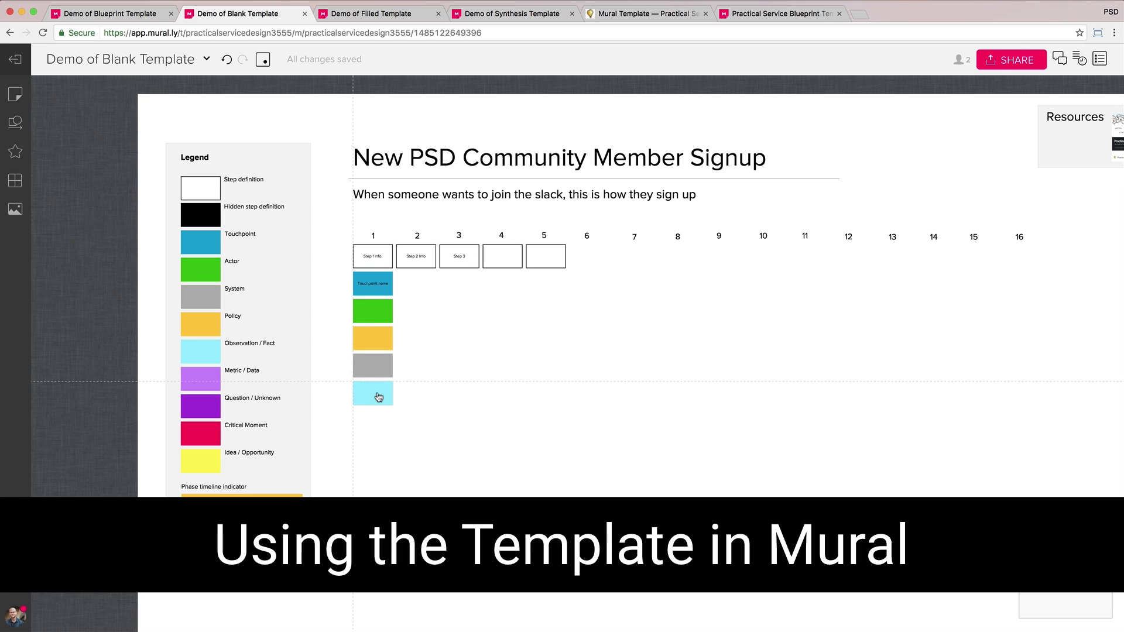
{"action": "left_click", "coordinate": [474, 455]}
{"action": "left_click_drag", "start_coordinate": [203, 433], "coordinate": [373, 420]}
{"action": "left_click", "coordinate": [427, 423]}
{"action": "left_click_drag", "start_coordinate": [205, 276], "coordinate": [383, 449]}
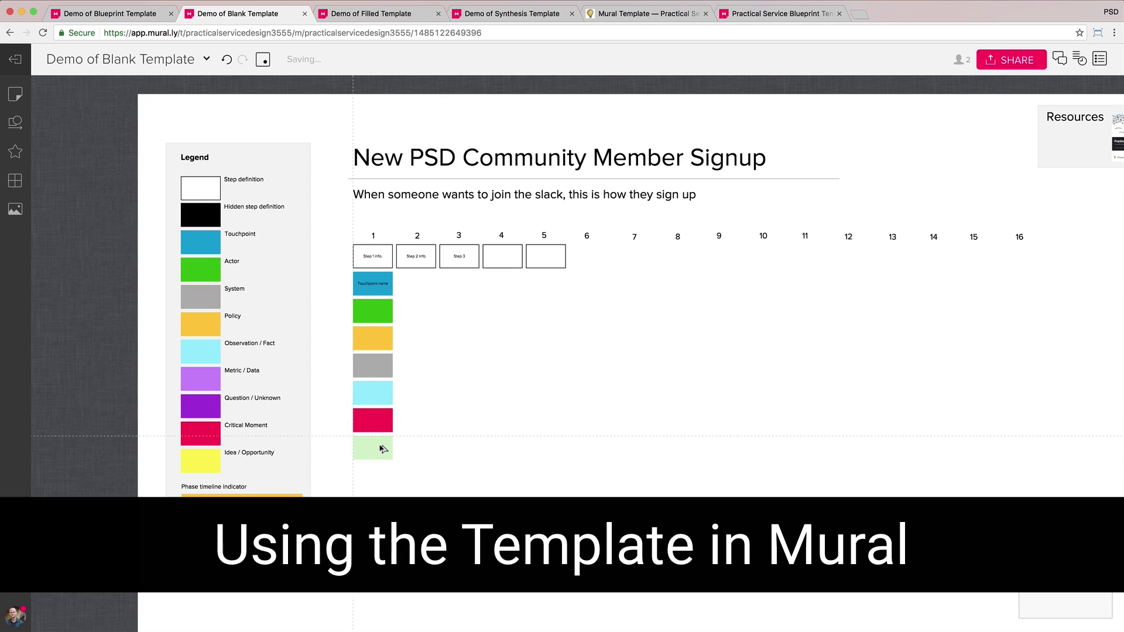
{"action": "left_click", "coordinate": [455, 484]}
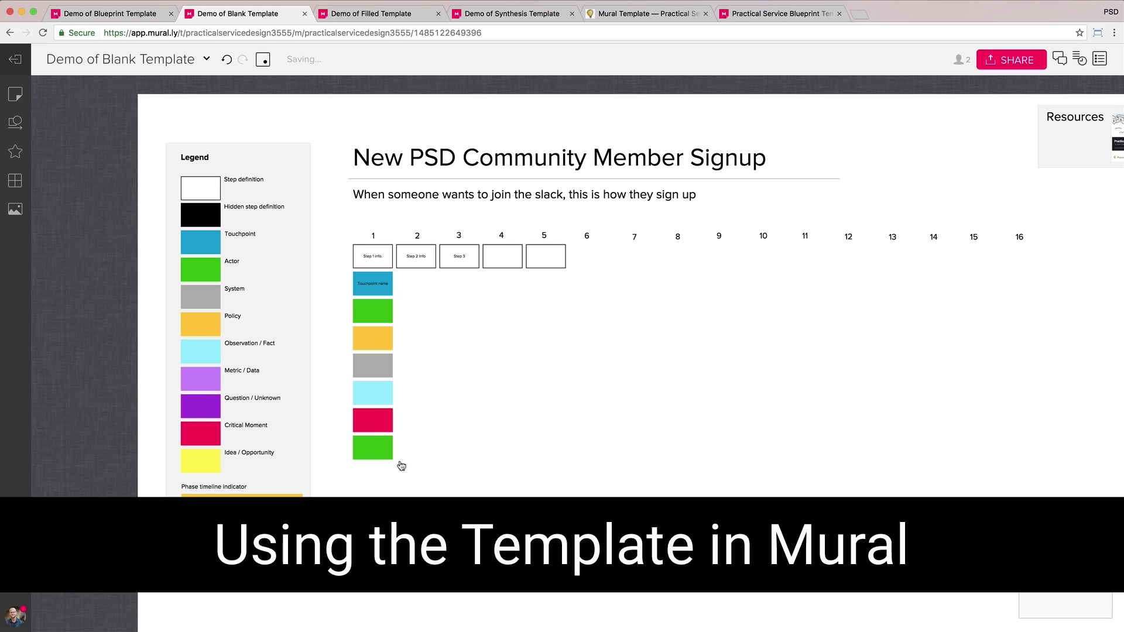
{"action": "left_click_drag", "start_coordinate": [370, 435], "coordinate": [370, 489]}
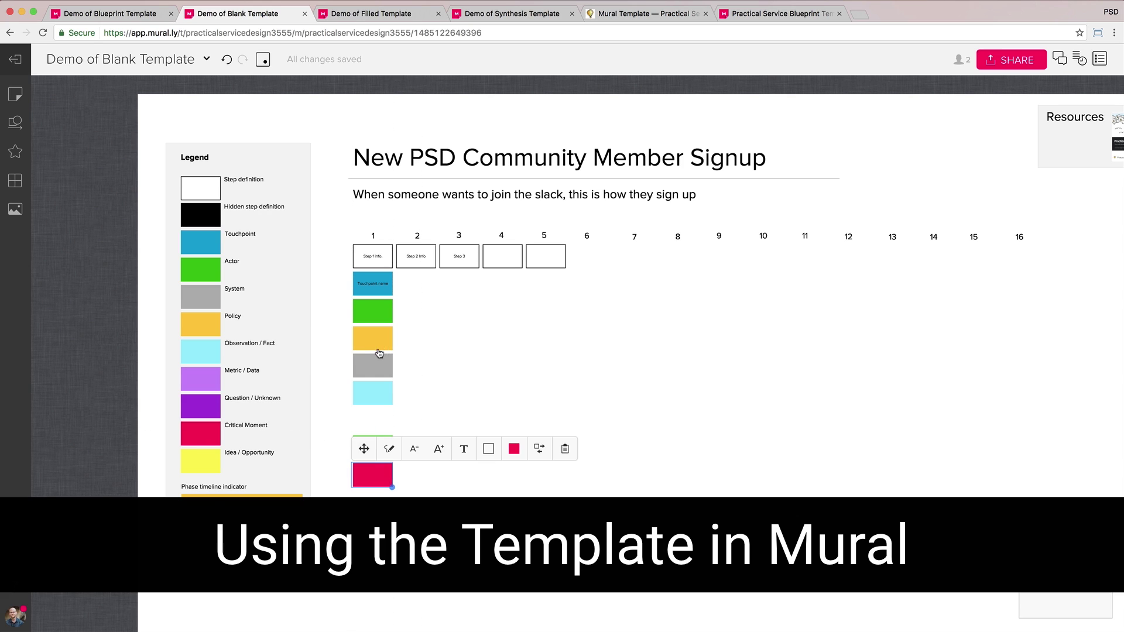
- Reorder step 1's swatches, red Critical Moment below grey, and copy the yellow summary box above the steps
{"action": "left_click_drag", "start_coordinate": [340, 348], "coordinate": [376, 343]}
{"action": "left_click", "coordinate": [507, 436]}
{"action": "left_click", "coordinate": [375, 450]}
{"action": "left_click_drag", "start_coordinate": [367, 477], "coordinate": [366, 449]}
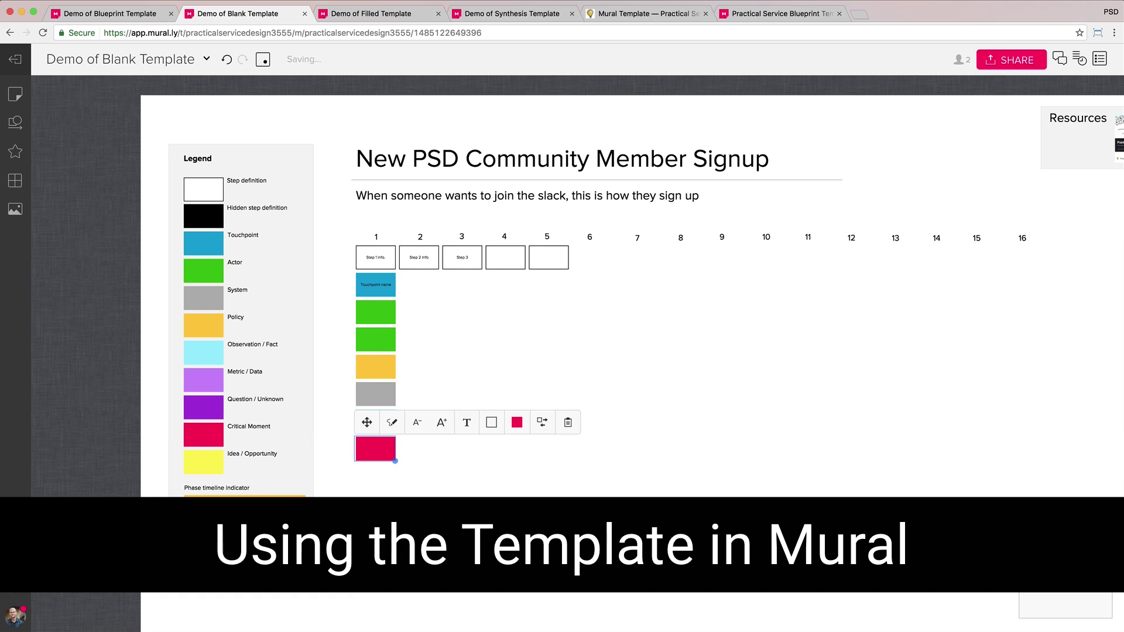
{"action": "left_click", "coordinate": [153, 250]}
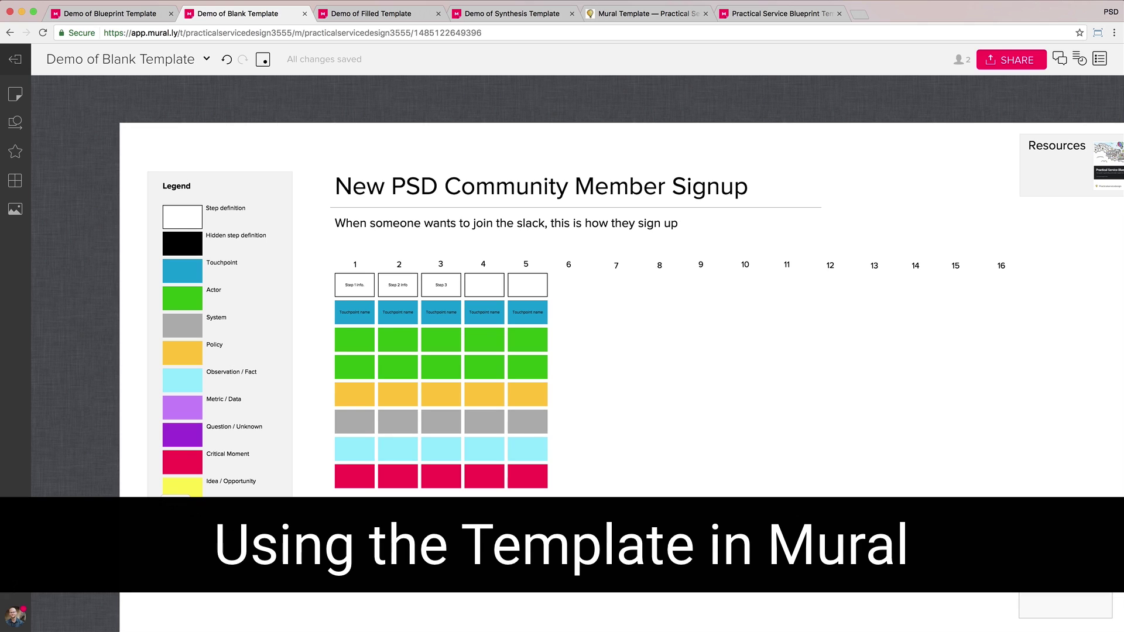
{"action": "left_click_drag", "start_coordinate": [397, 282], "coordinate": [373, 251]}
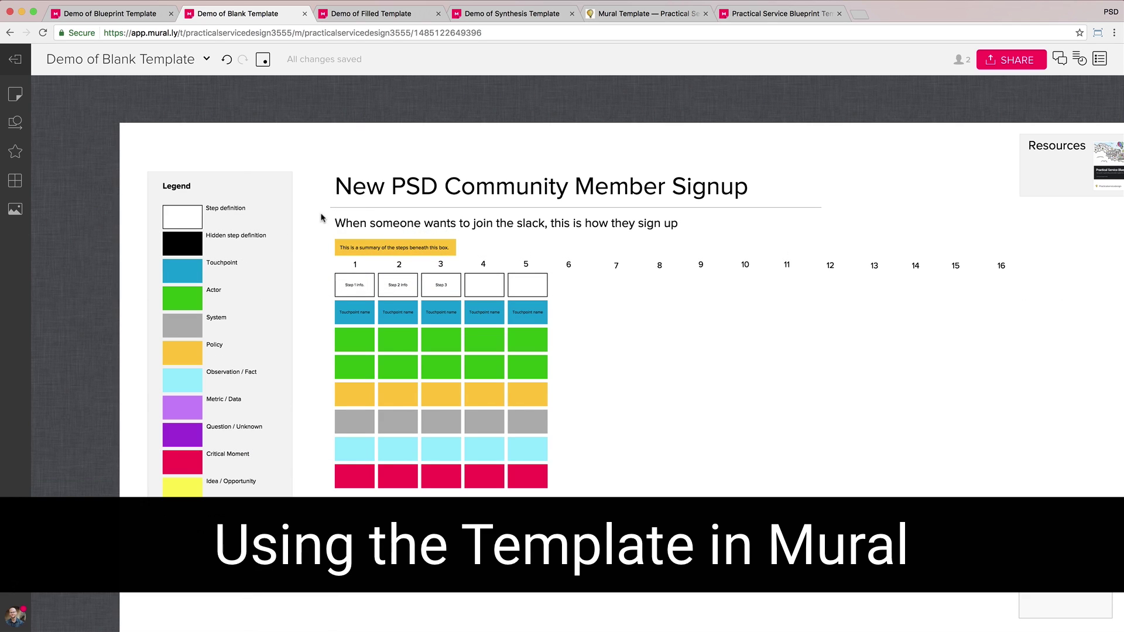
- Retype the summary box as 'Name of this phase 1' and narrow it over steps 1–2
{"action": "left_click_drag", "start_coordinate": [306, 188], "coordinate": [600, 401]}
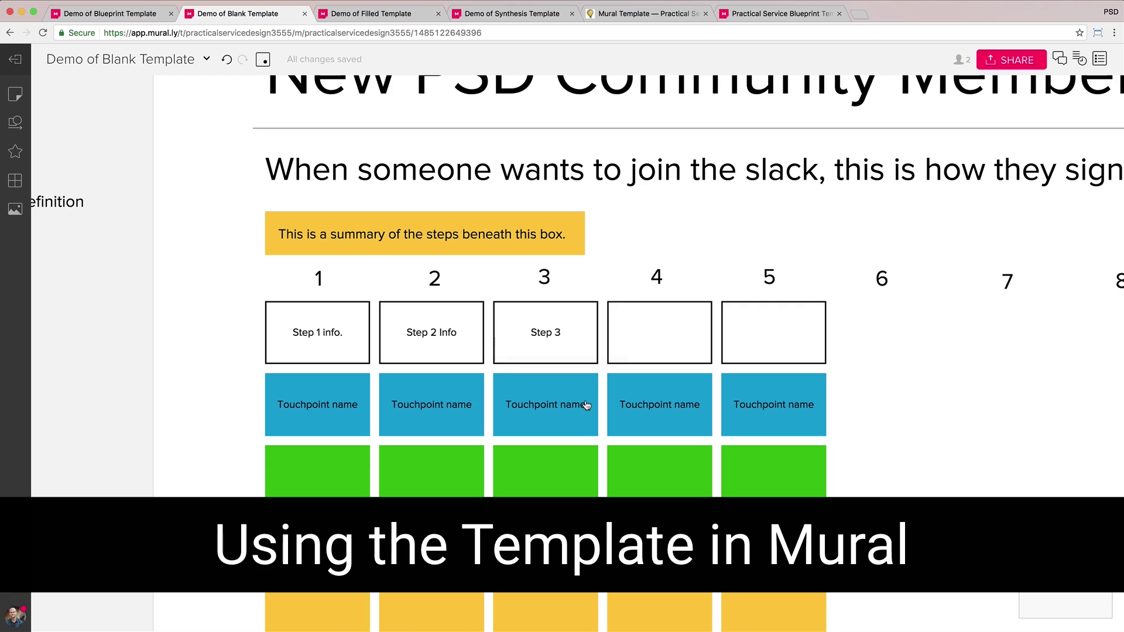
{"action": "left_click", "coordinate": [305, 234]}
{"action": "double_click", "coordinate": [304, 234]}
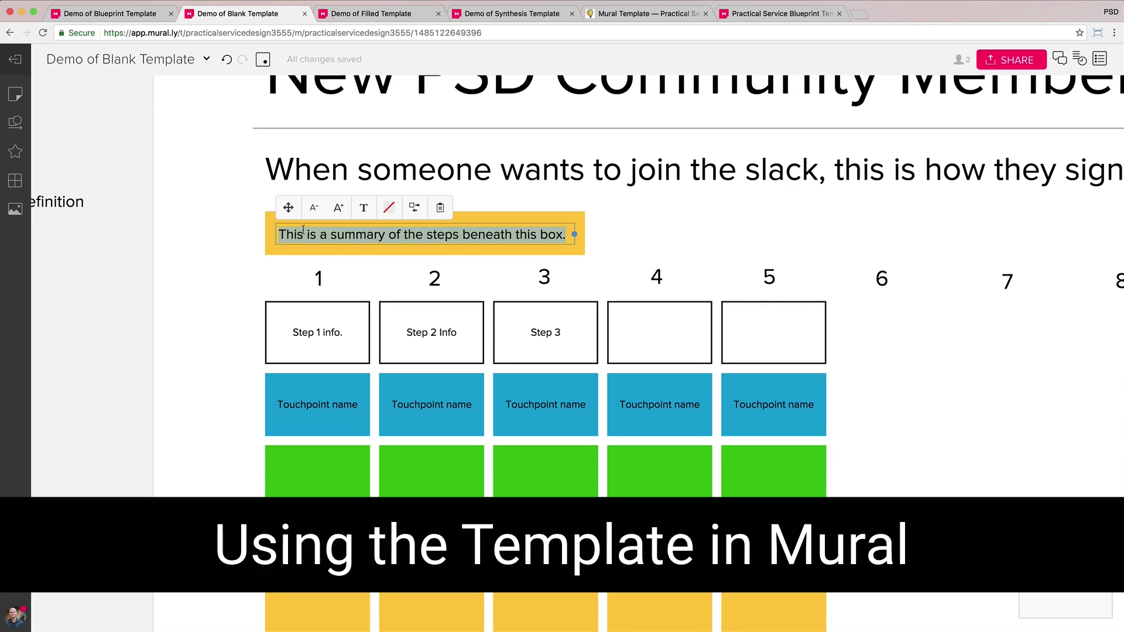
{"action": "type", "text": "Name of this phase "}
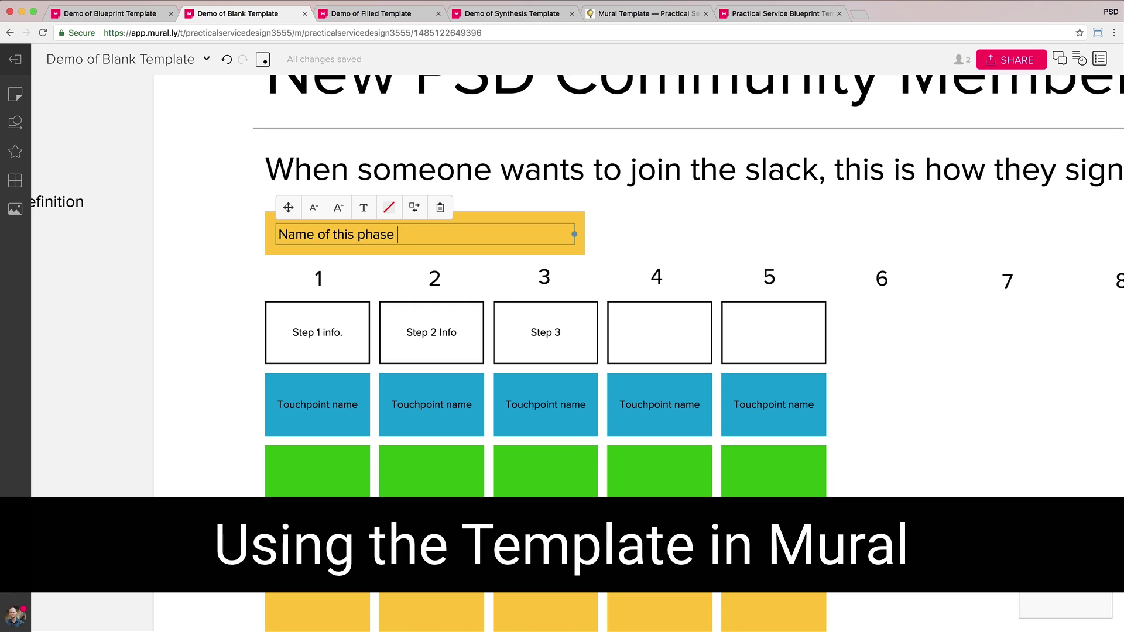
{"action": "type", "text": "1"}
{"action": "key", "text": "Return"}
{"action": "key", "text": "BackSpace"}
{"action": "left_click", "coordinate": [572, 247]}
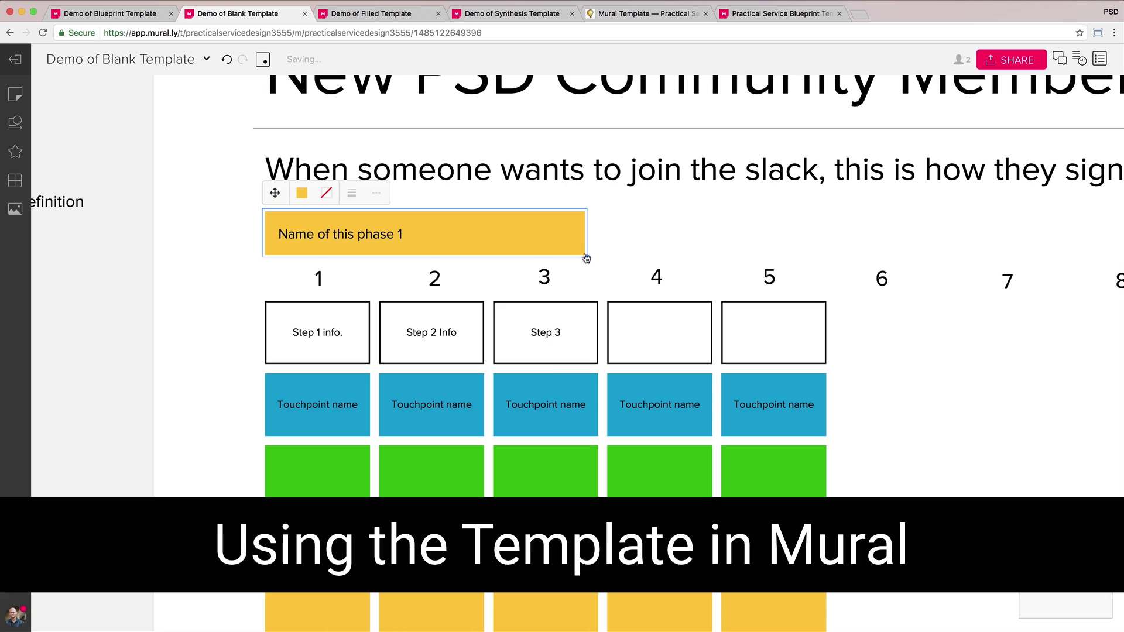
{"action": "left_click_drag", "start_coordinate": [586, 256], "coordinate": [486, 259]}
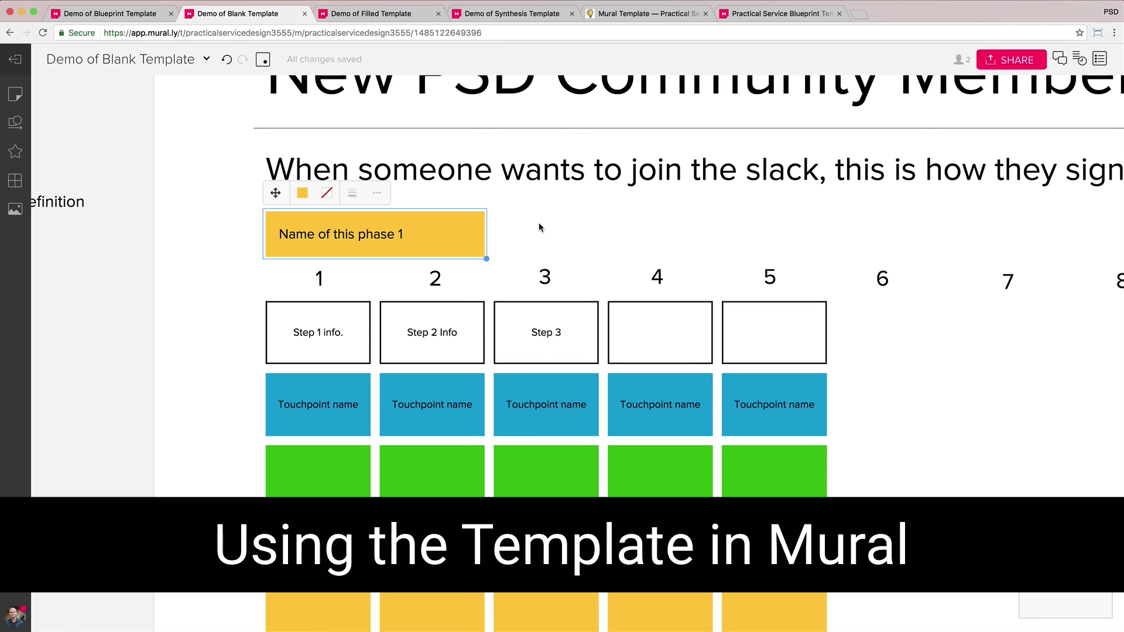
{"action": "left_click", "coordinate": [253, 296]}
- Duplicate the bar as 'Name of this phase 2' and widen it across steps 3–5
{"action": "left_click_drag", "start_coordinate": [234, 231], "coordinate": [295, 234]}
{"action": "key", "text": "super+d"}
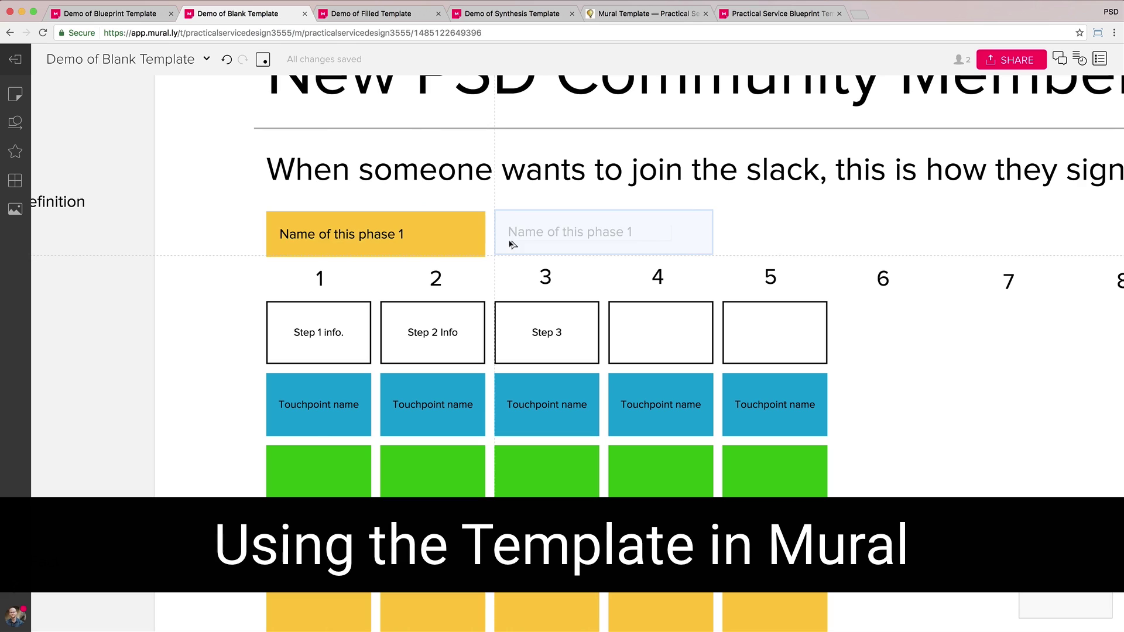
{"action": "left_click_drag", "start_coordinate": [717, 259], "coordinate": [822, 257]}
{"action": "double_click", "coordinate": [609, 232]}
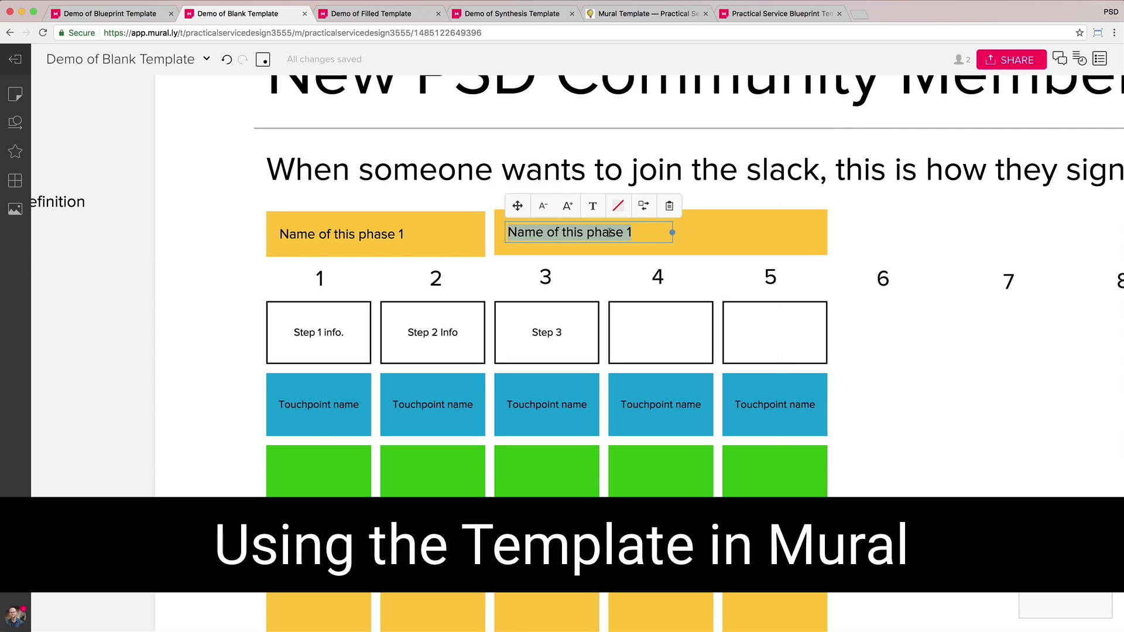
{"action": "key", "text": "Right"}
{"action": "key", "text": "BackSpace"}
{"action": "type", "text": "2"}
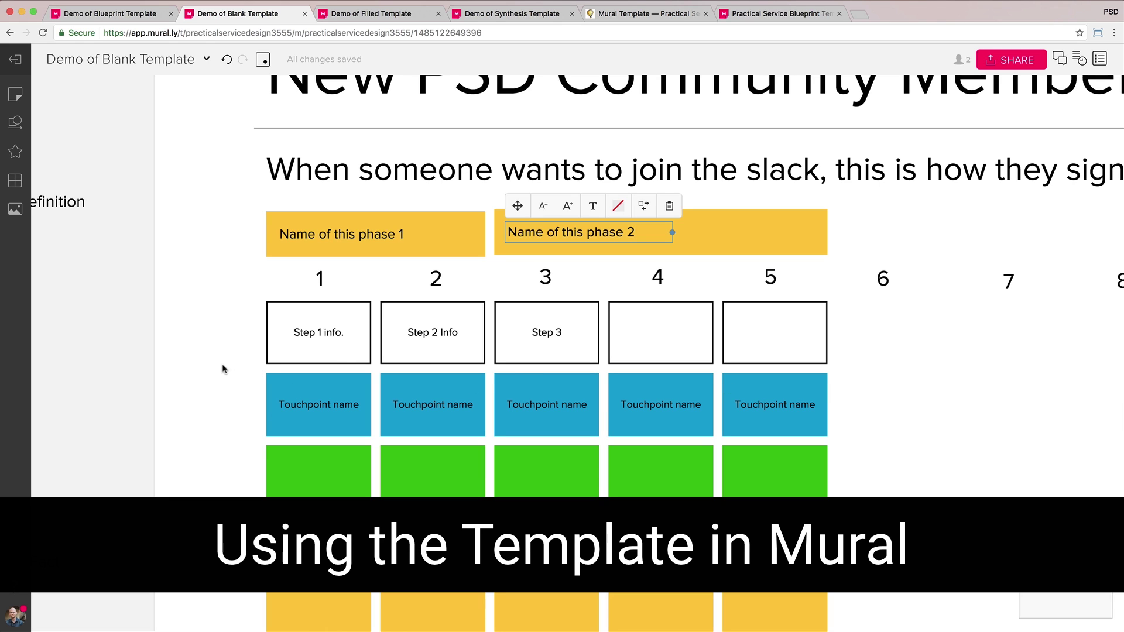
{"action": "left_click", "coordinate": [242, 364]}
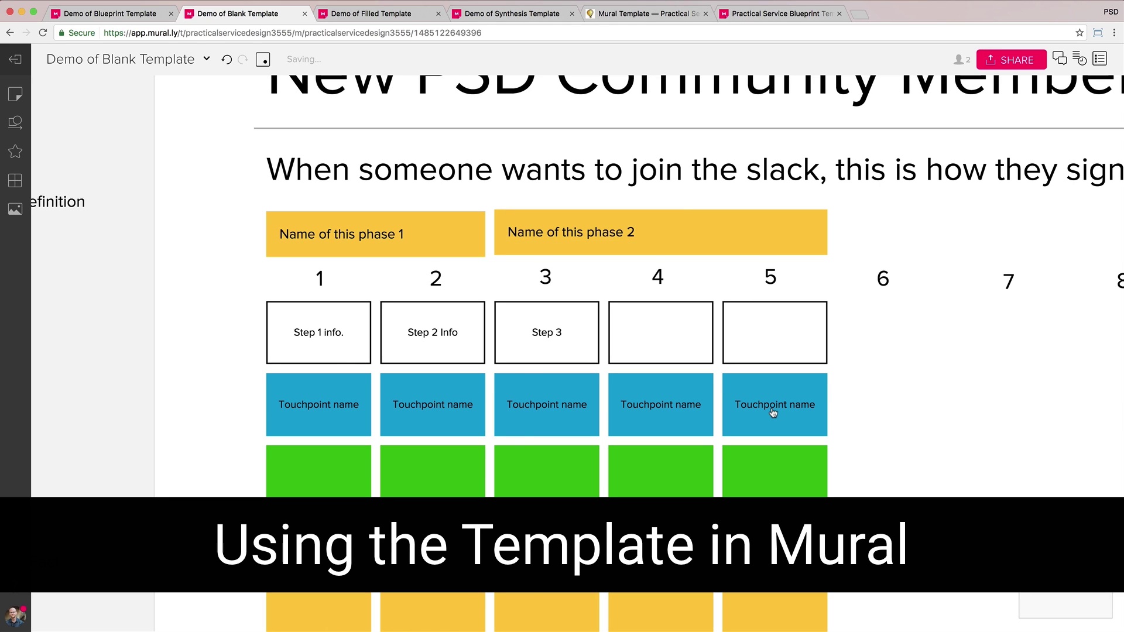
- Add a grey System swatch and a step box to column 6
{"action": "scroll", "coordinate": [773, 412], "scroll_direction": "down", "scroll_amount": 5}
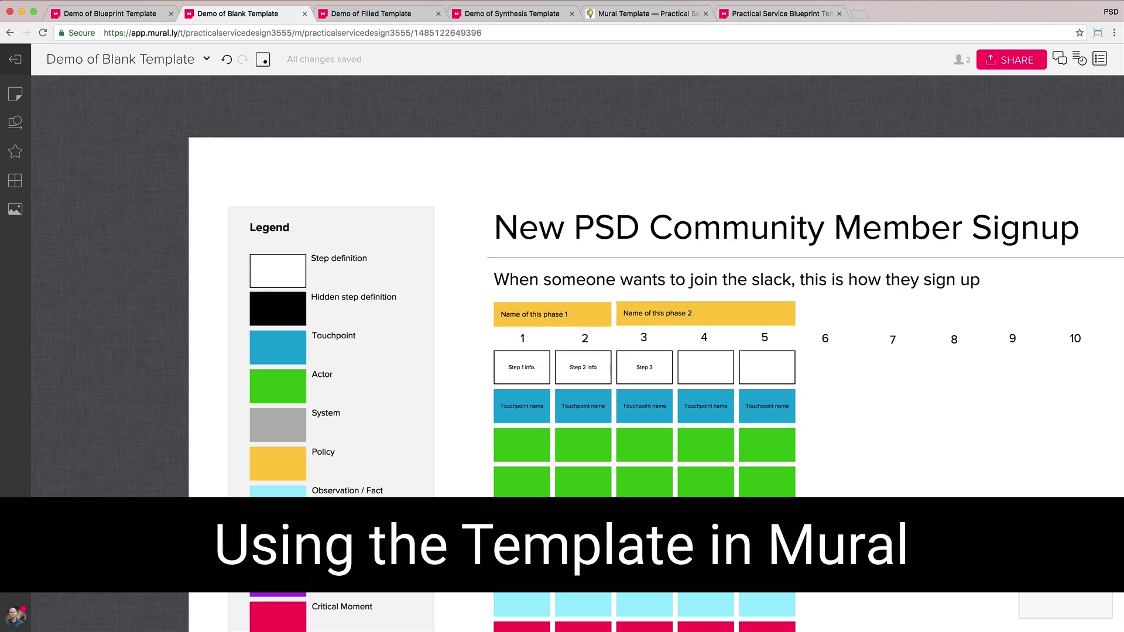
{"action": "scroll", "coordinate": [714, 304], "scroll_direction": "down", "scroll_amount": 5}
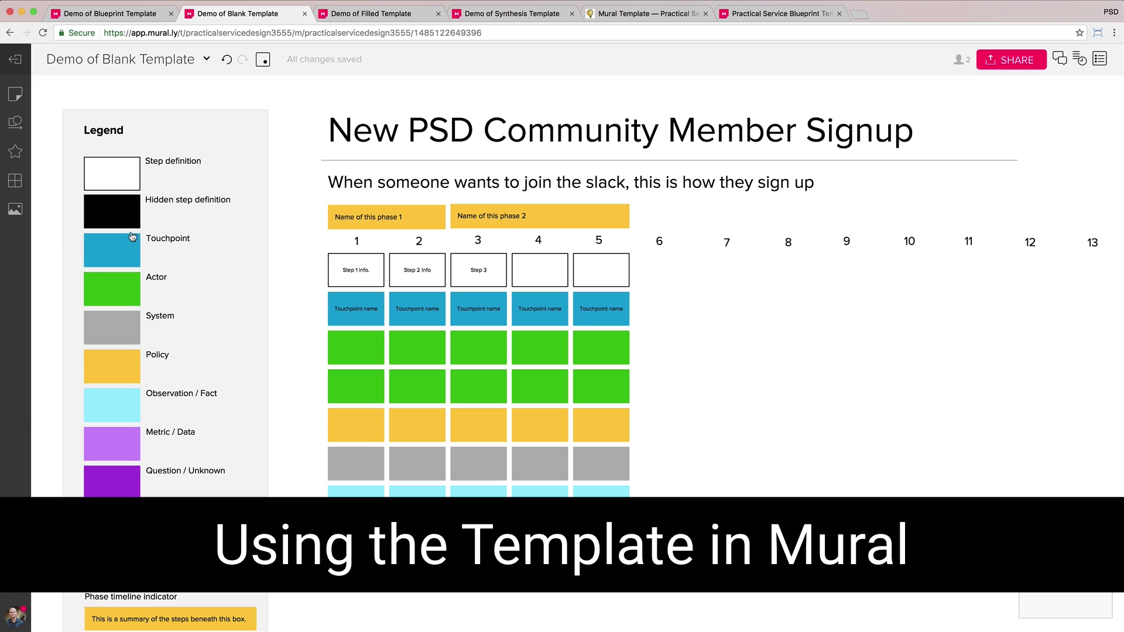
{"action": "left_click_drag", "start_coordinate": [107, 329], "coordinate": [660, 314]}
{"action": "left_click", "coordinate": [710, 314]}
{"action": "left_click_drag", "start_coordinate": [607, 282], "coordinate": [665, 281]}
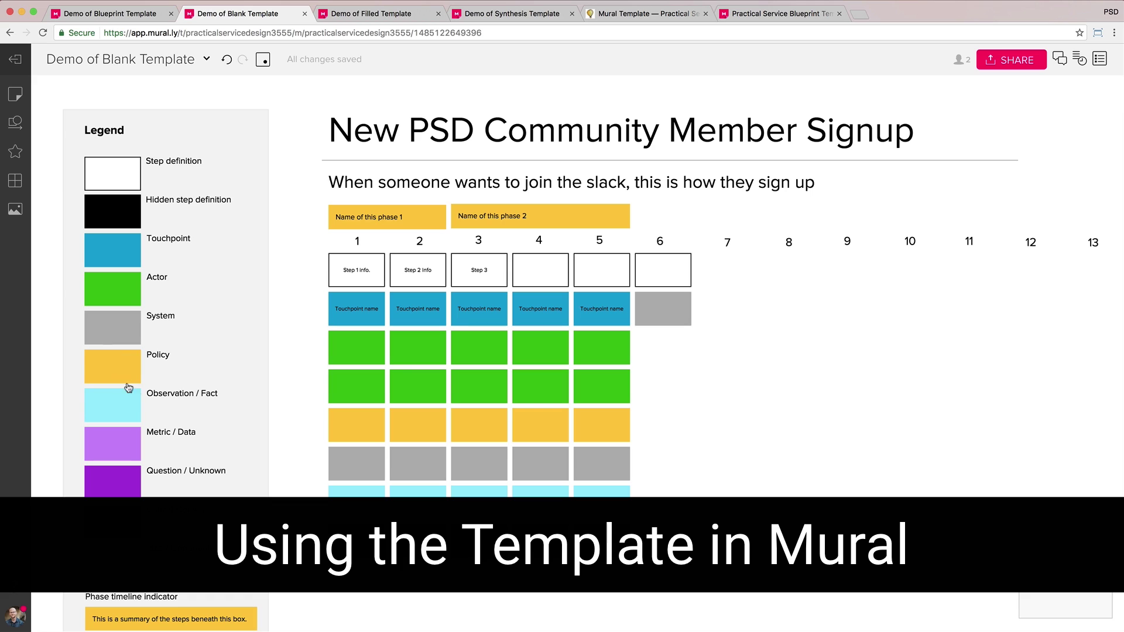
- Add Policy and Observation swatches to column 6 and a step box to column 7
{"action": "left_click_drag", "start_coordinate": [121, 368], "coordinate": [663, 351]}
{"action": "left_click_drag", "start_coordinate": [130, 409], "coordinate": [685, 389]}
{"action": "left_click_drag", "start_coordinate": [663, 265], "coordinate": [723, 276]}
{"action": "left_click", "coordinate": [740, 352]}
{"action": "left_click", "coordinate": [748, 336]}
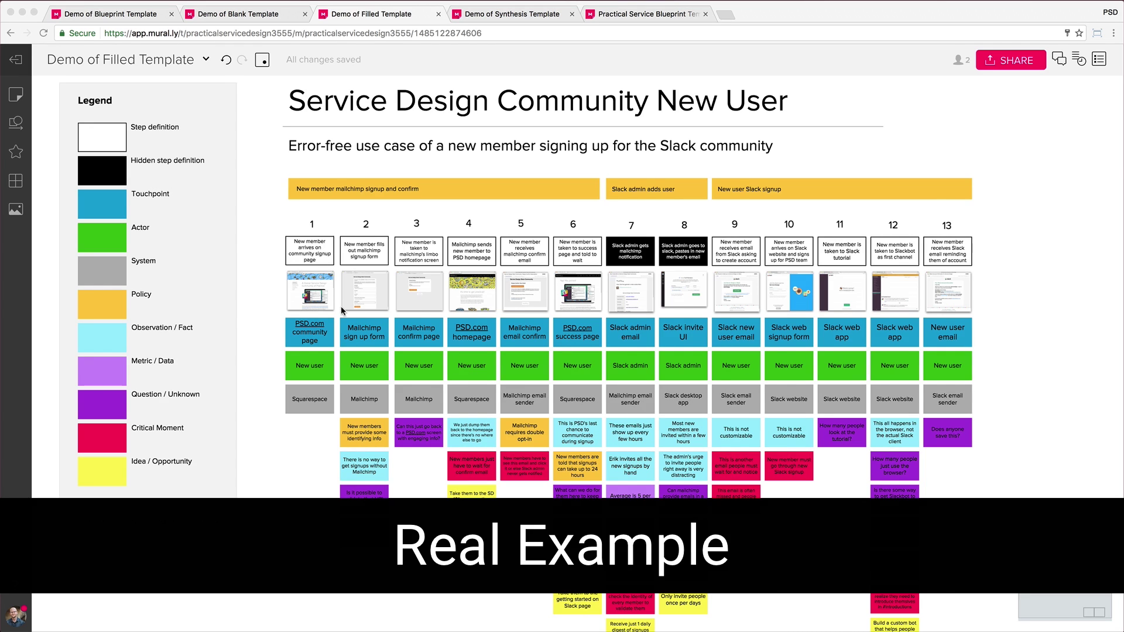
{"action": "scroll", "coordinate": [301, 301], "scroll_direction": "up", "scroll_amount": 5}
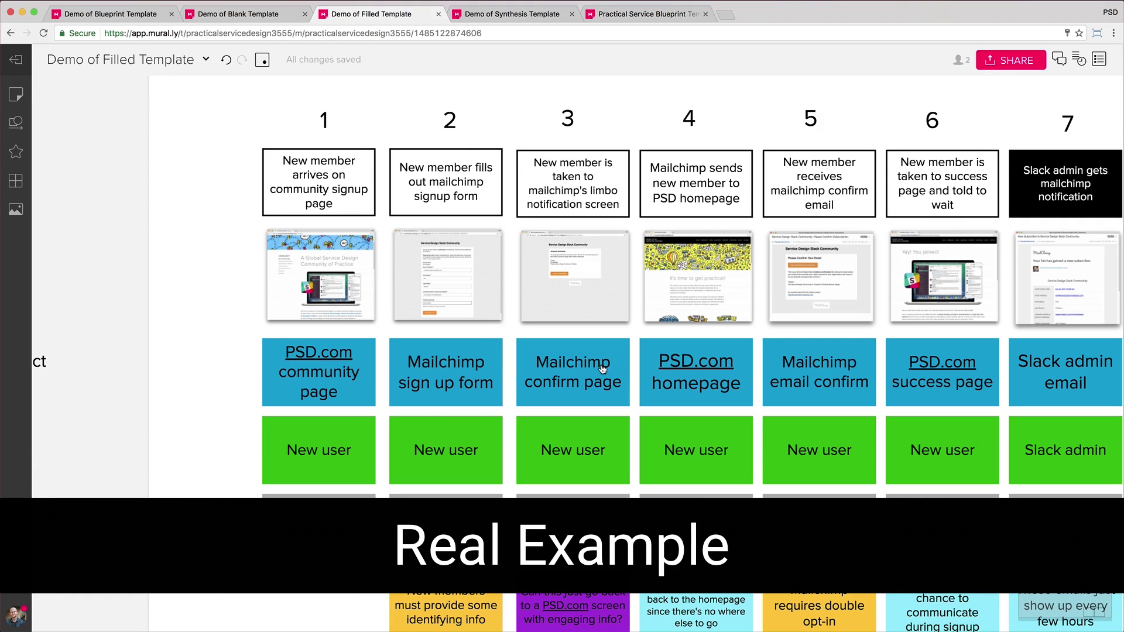
{"action": "left_click_drag", "start_coordinate": [747, 430], "coordinate": [565, 322]}
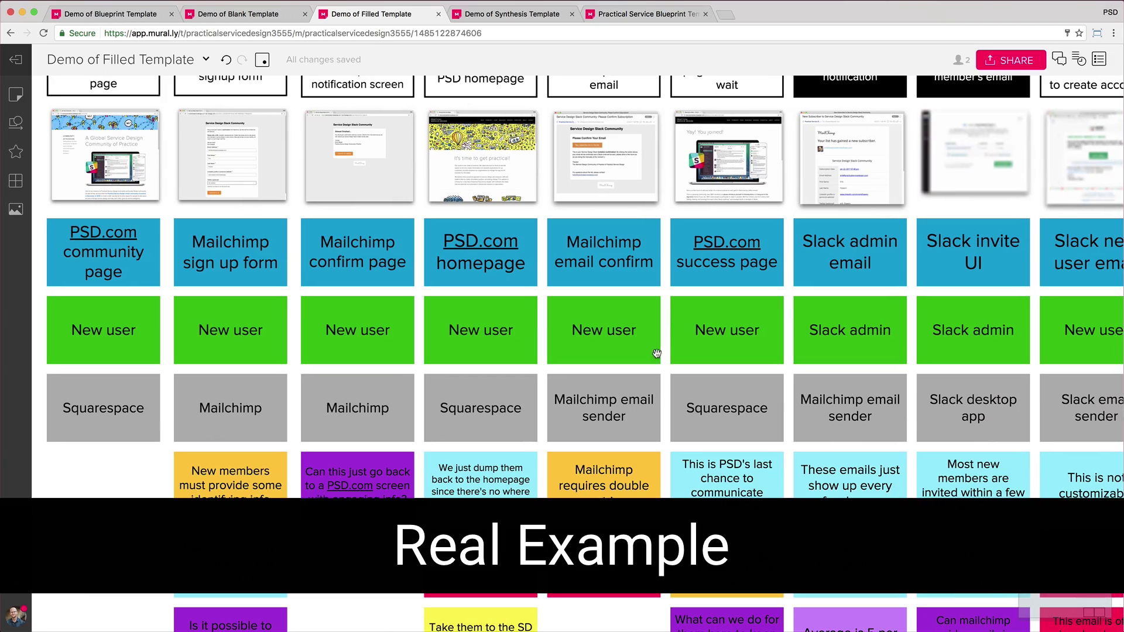
{"action": "left_click_drag", "start_coordinate": [967, 402], "coordinate": [771, 353]}
{"action": "left_click_drag", "start_coordinate": [931, 344], "coordinate": [825, 343]}
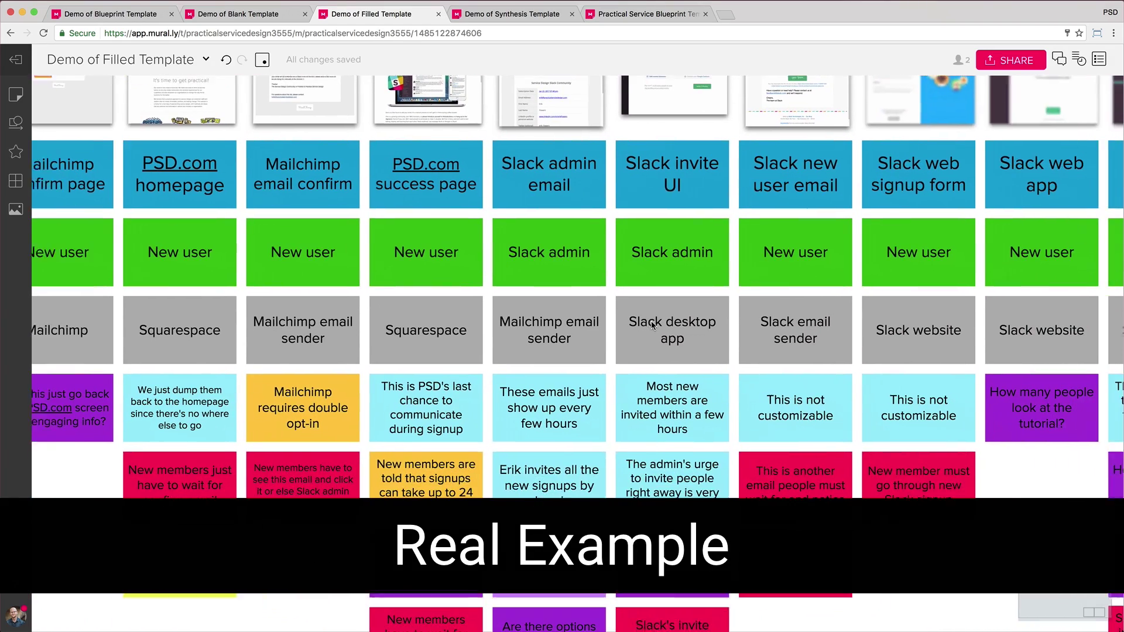
{"action": "left_click_drag", "start_coordinate": [954, 345], "coordinate": [727, 379]}
{"action": "scroll", "coordinate": [727, 379], "scroll_direction": "down", "scroll_amount": 5}
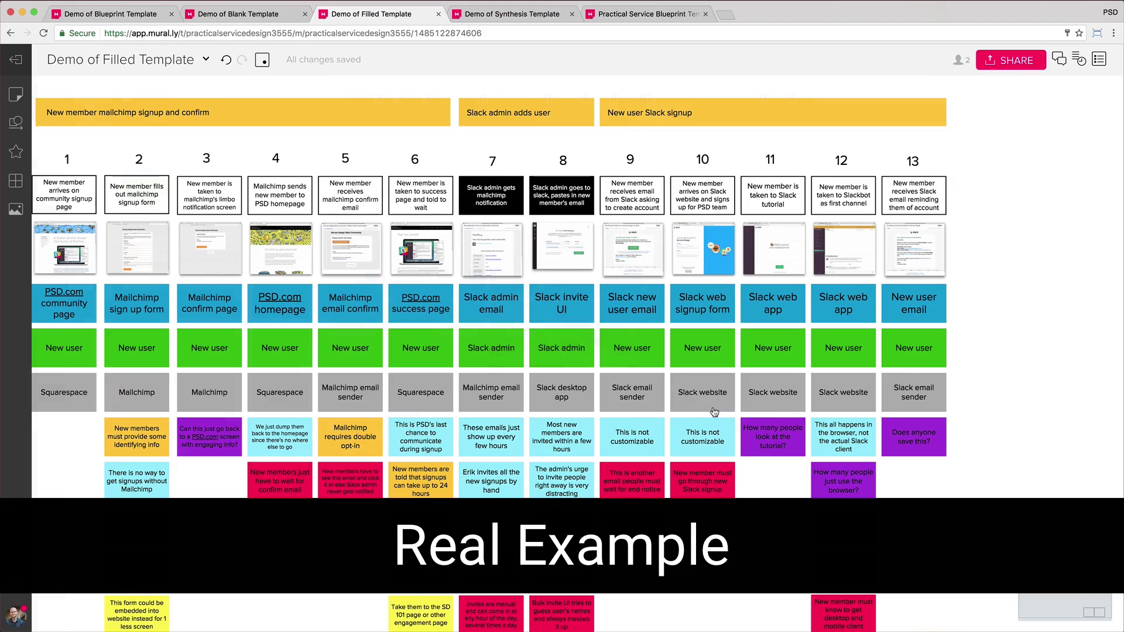
{"action": "scroll", "coordinate": [761, 369], "scroll_direction": "down", "scroll_amount": 2}
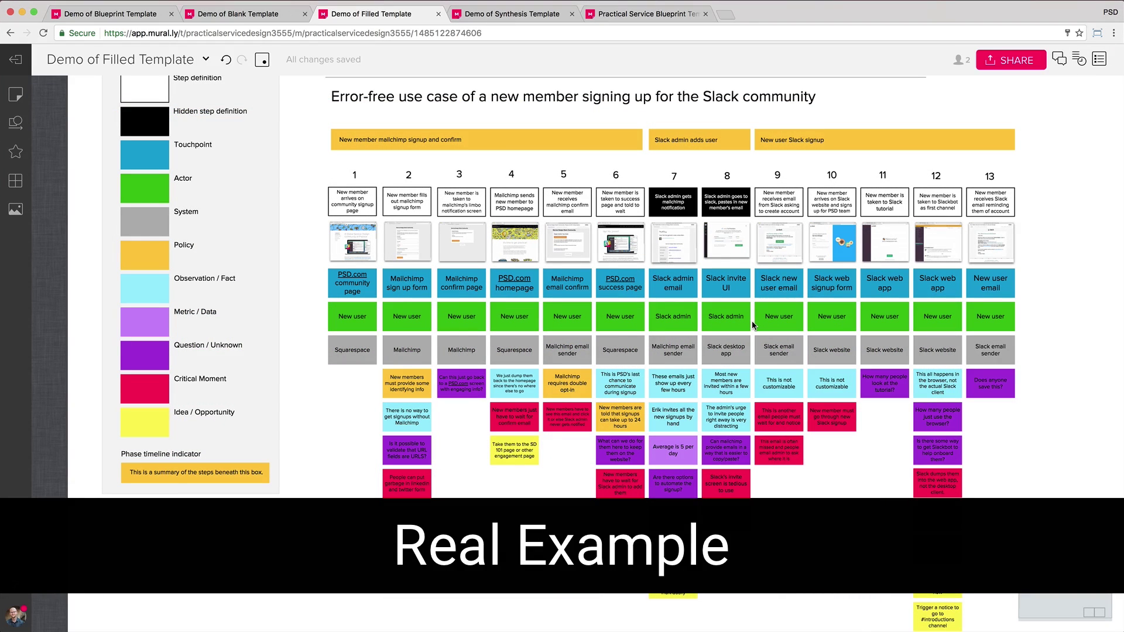